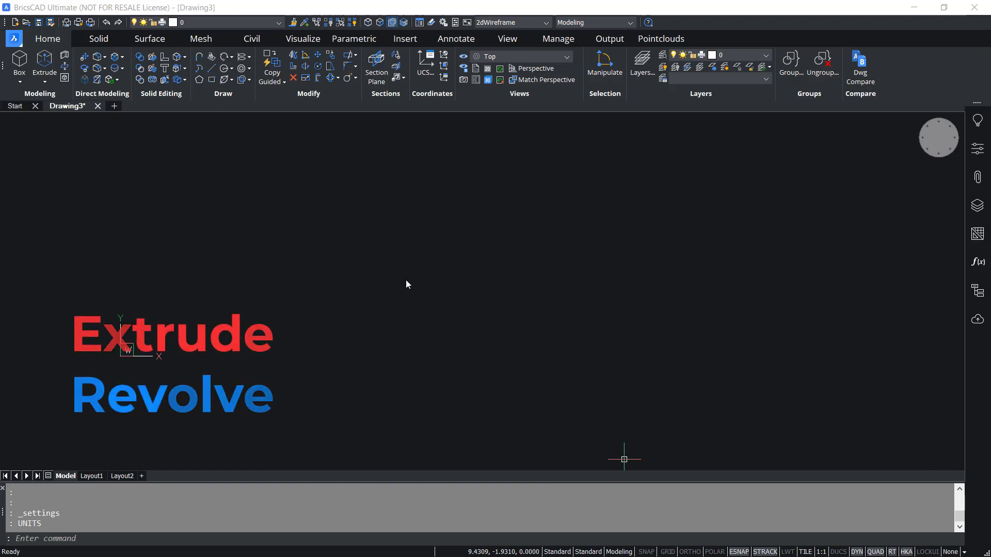
left_click(305, 258)
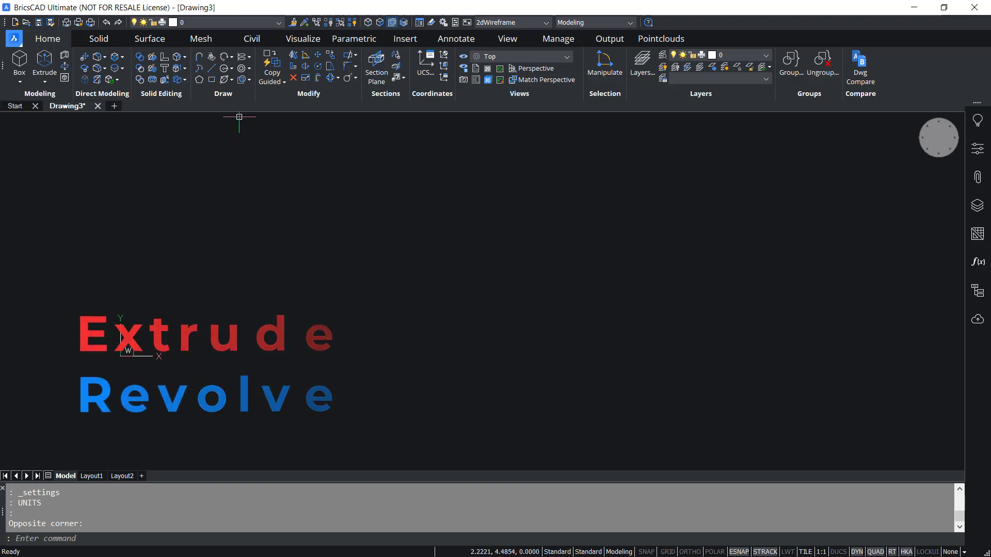
left_click(212, 80)
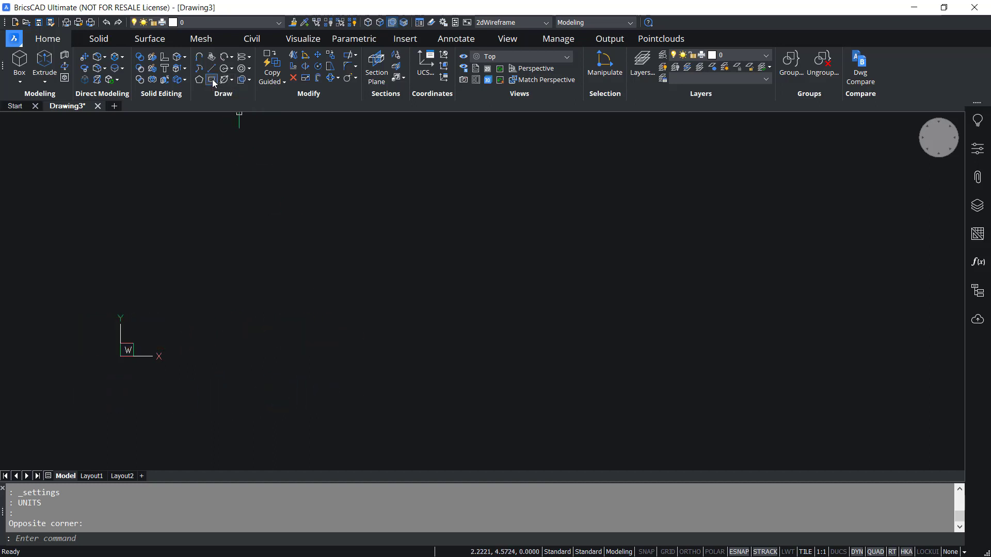
left_click(259, 391)
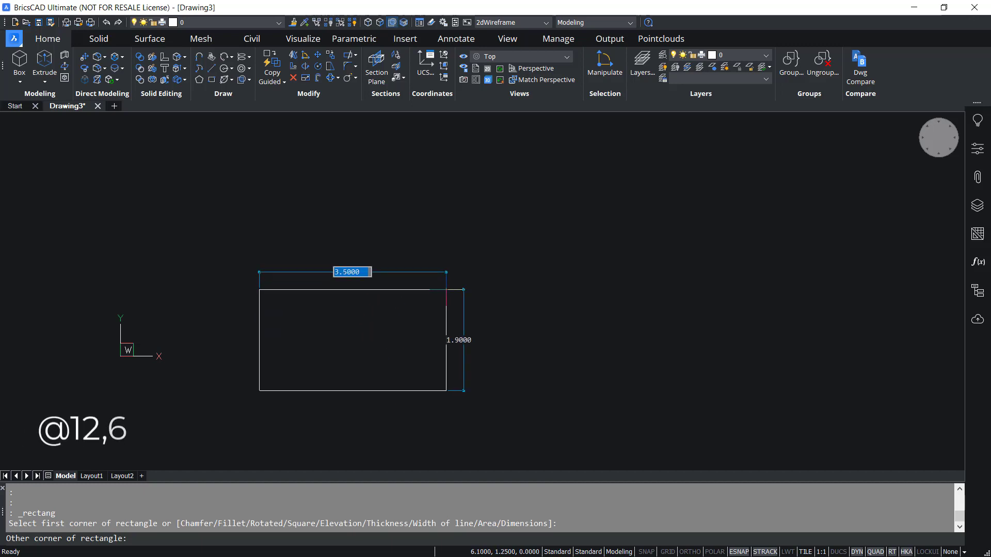
type("@12,6")
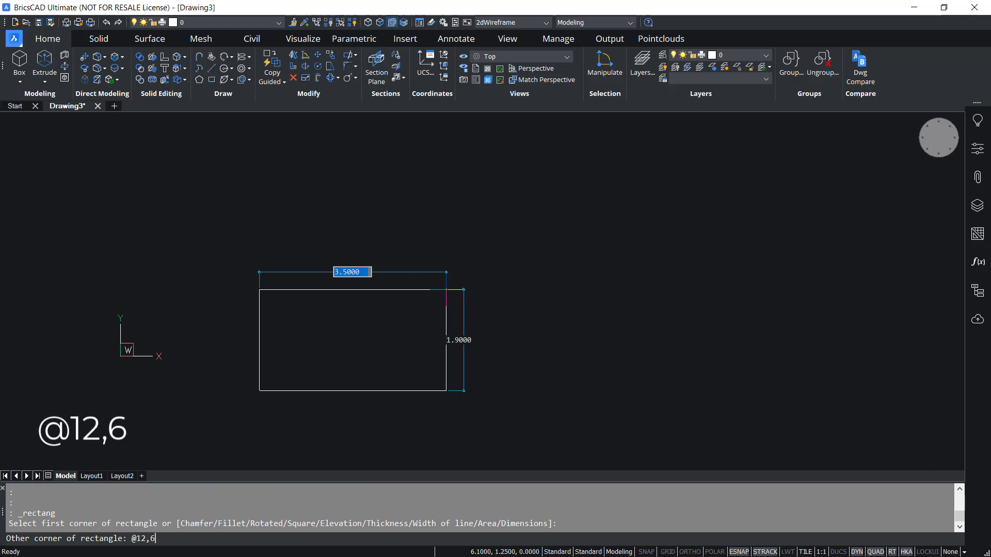
key("Return")
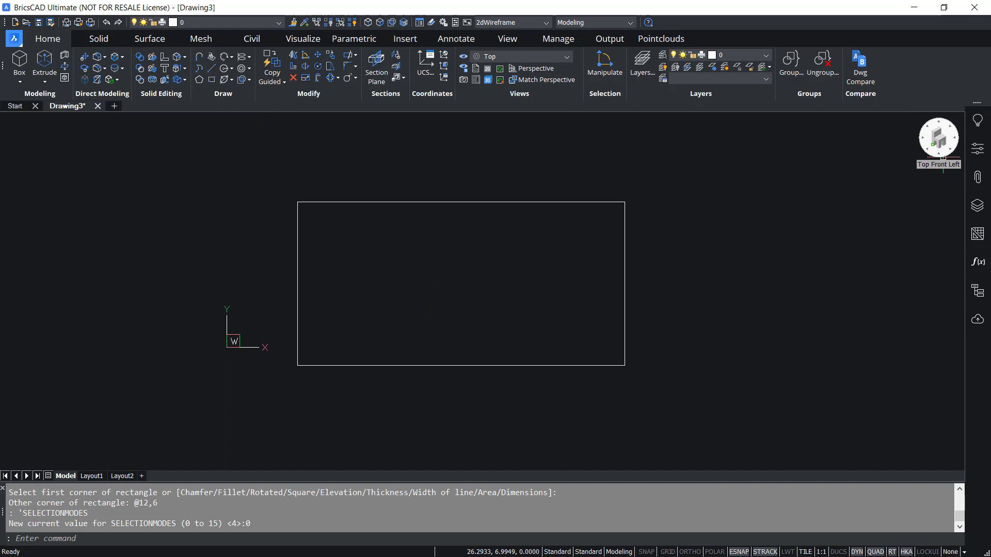
left_click(942, 157)
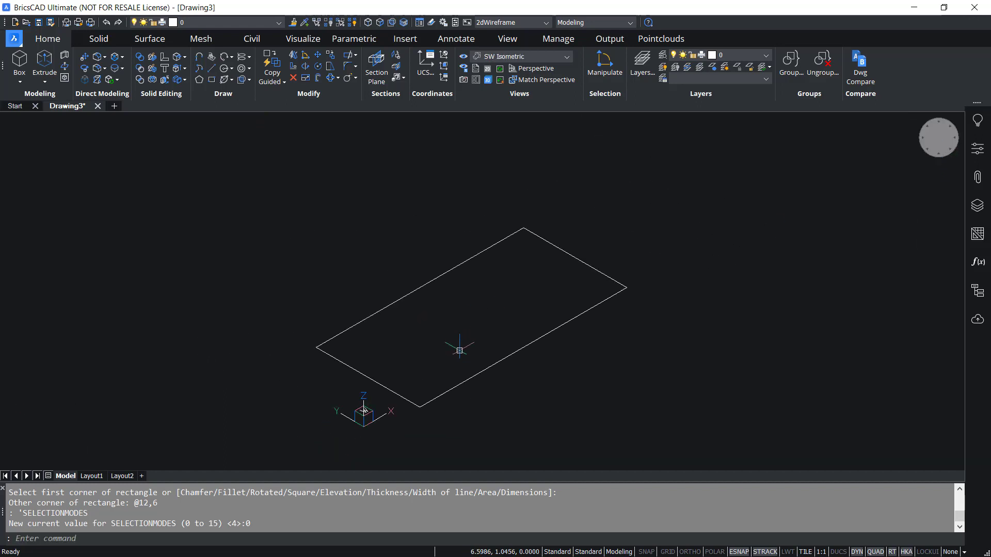
Extrude the rectangle 5 units into a solid box.
left_click(44, 79)
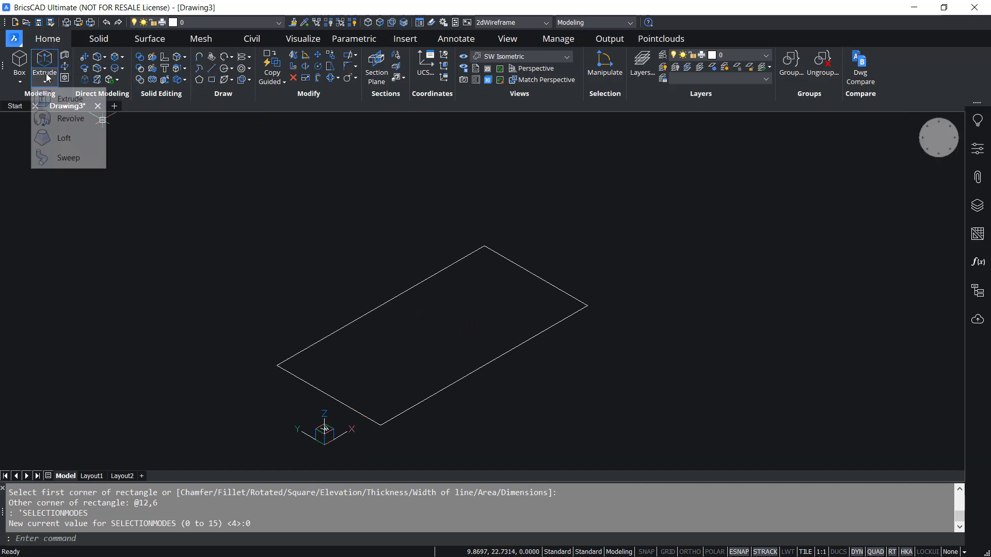
left_click(62, 97)
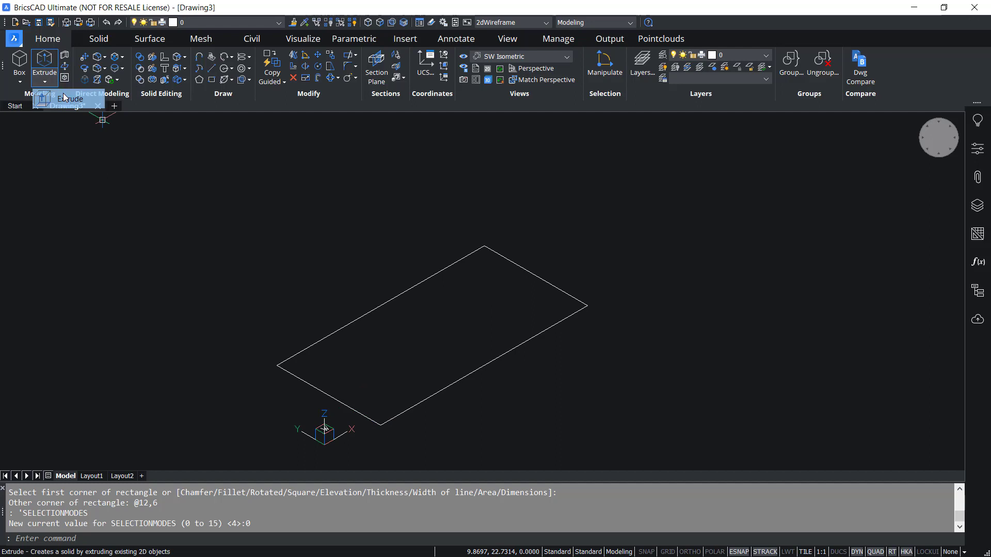
left_click(416, 286)
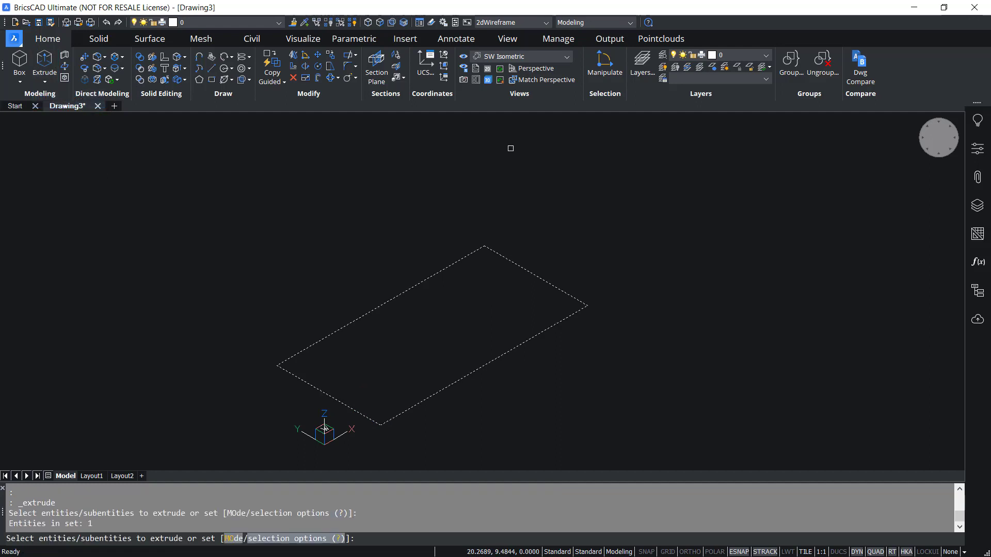
key("Return")
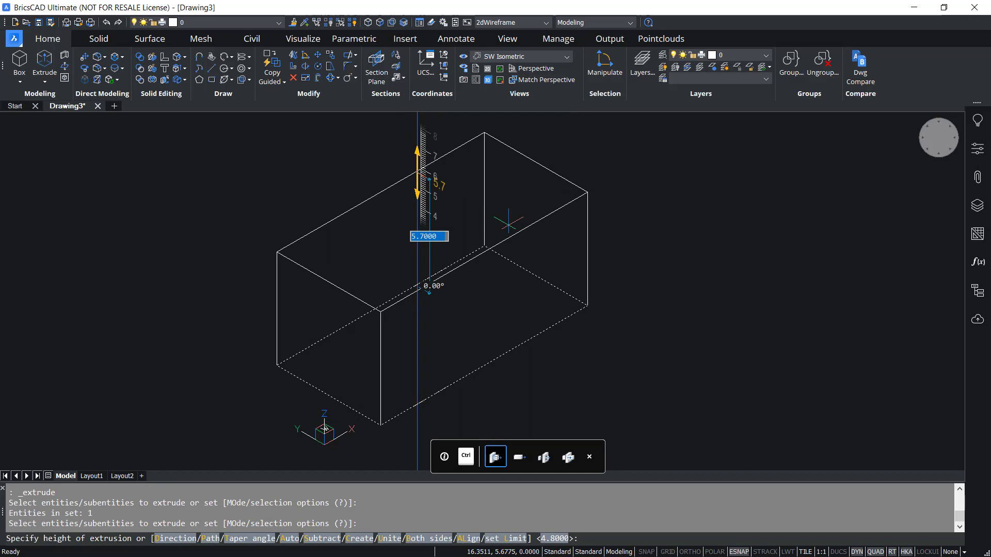
type("5")
key("Return")
Set the visual style to Shaded with edges.
right_click(917, 137)
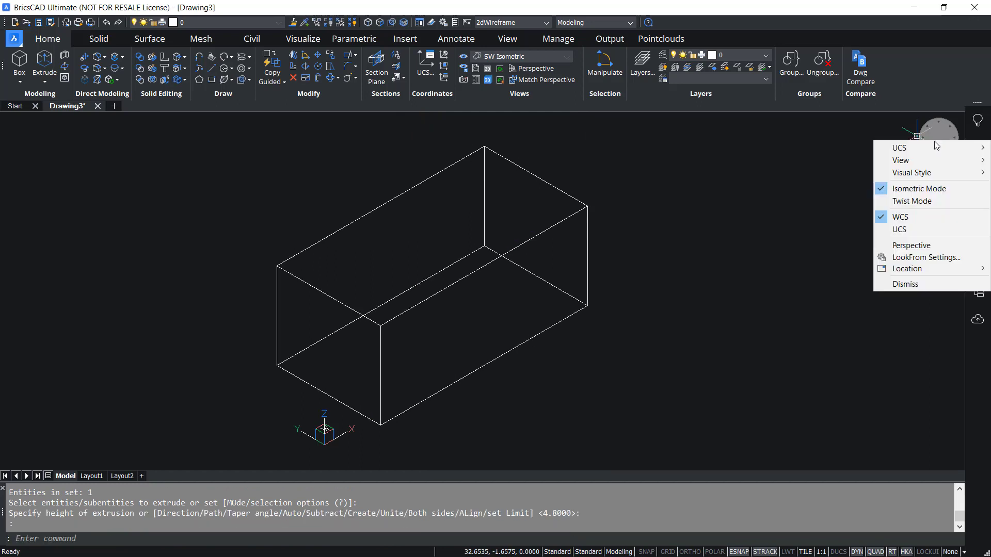
mouse_move(933, 172)
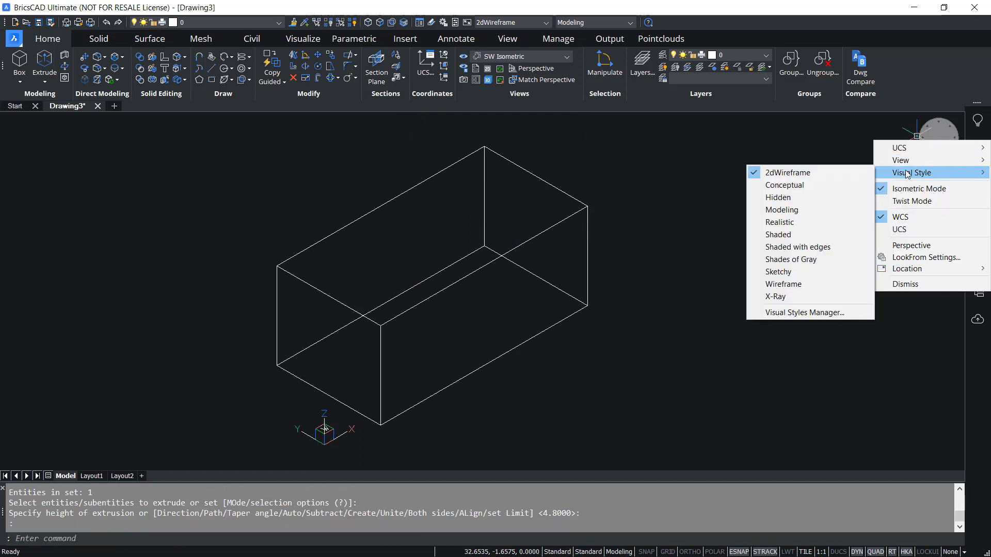
left_click(821, 247)
key("Escape")
key("Escape")
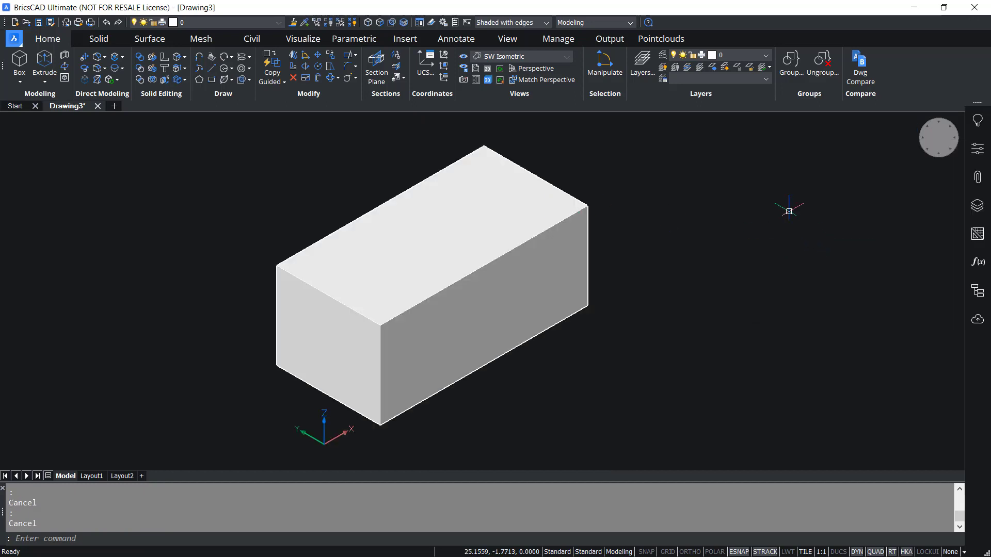
Hide the box, undo back to the flat rectangle, and bring up the drawing Settings.
left_click(520, 221)
left_click(611, 287)
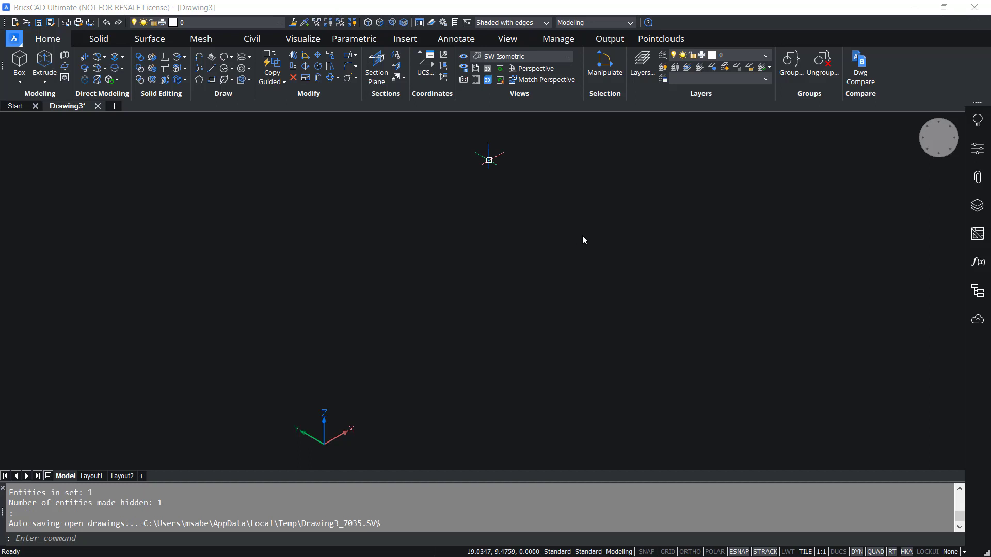
left_click(107, 22)
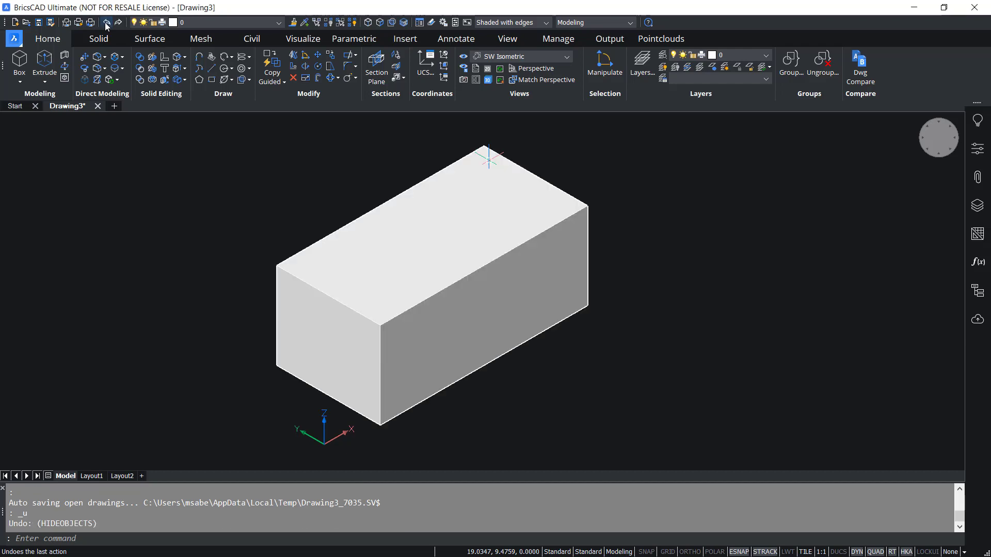
left_click(106, 23)
left_click(106, 22)
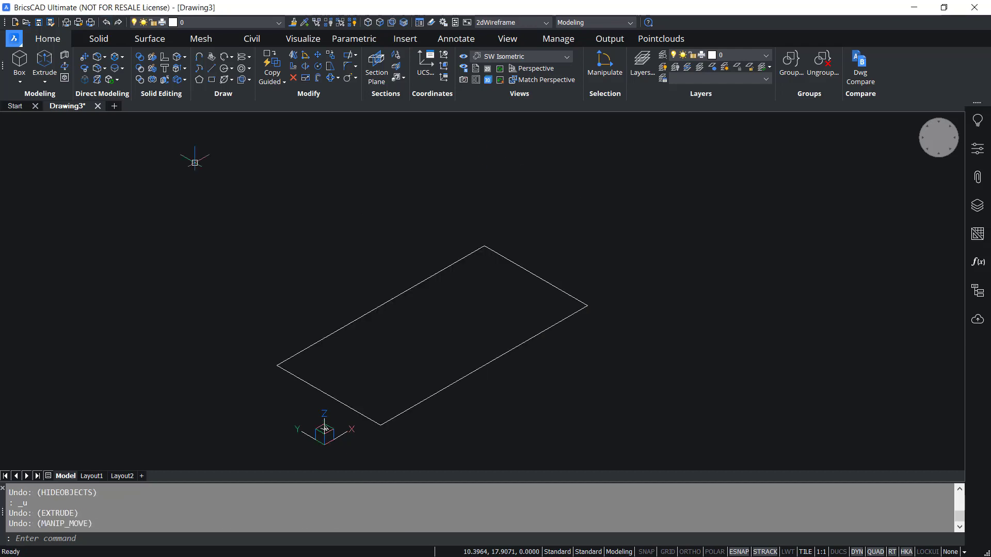
left_click(445, 25)
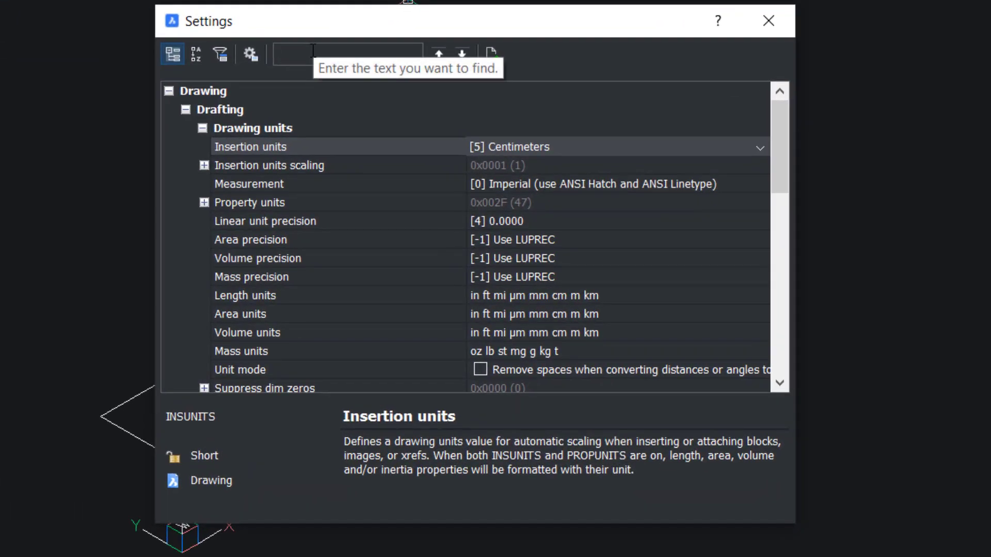
Search Settings for 'sketch', enable 'Create sketch based feature', and close the dialog.
left_click(312, 50)
type("sketch")
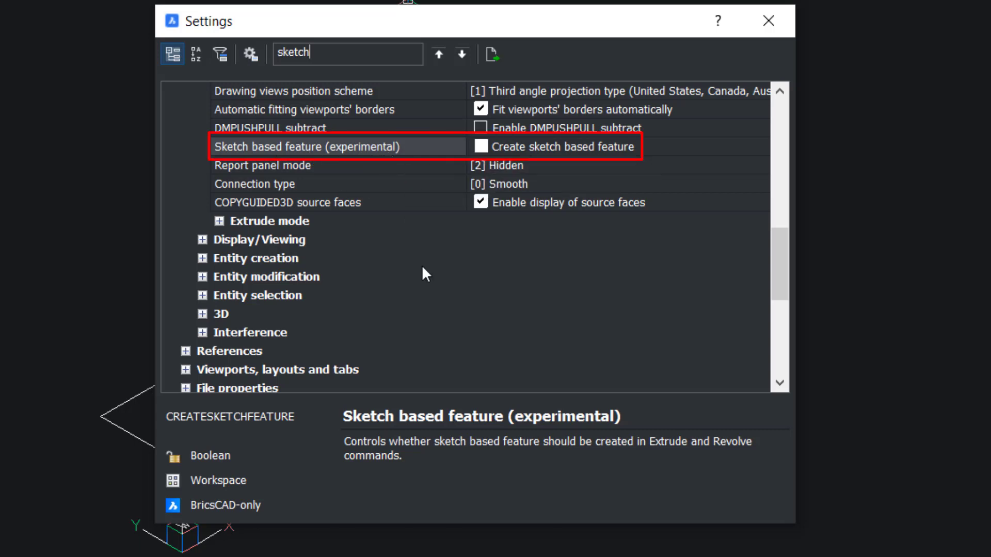
left_click(480, 147)
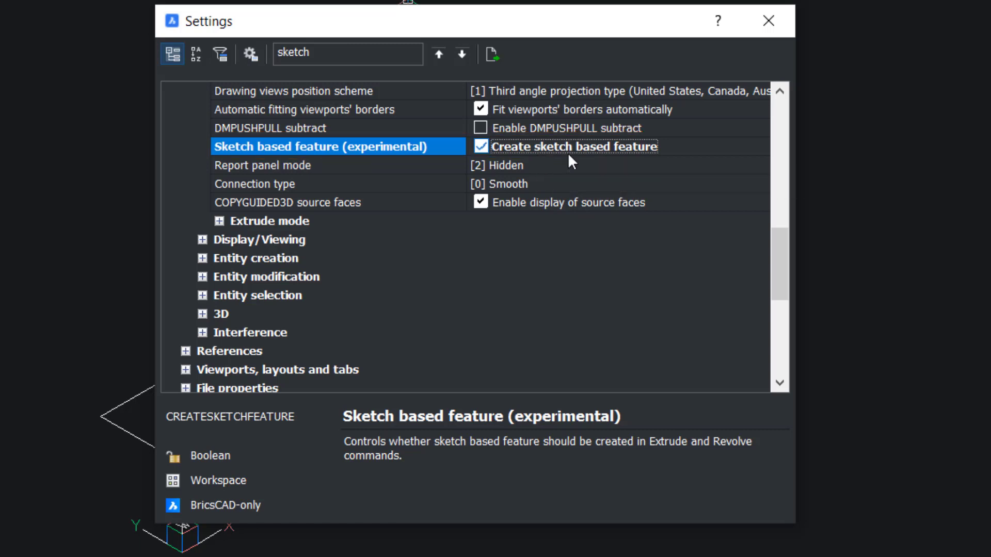
left_click(769, 21)
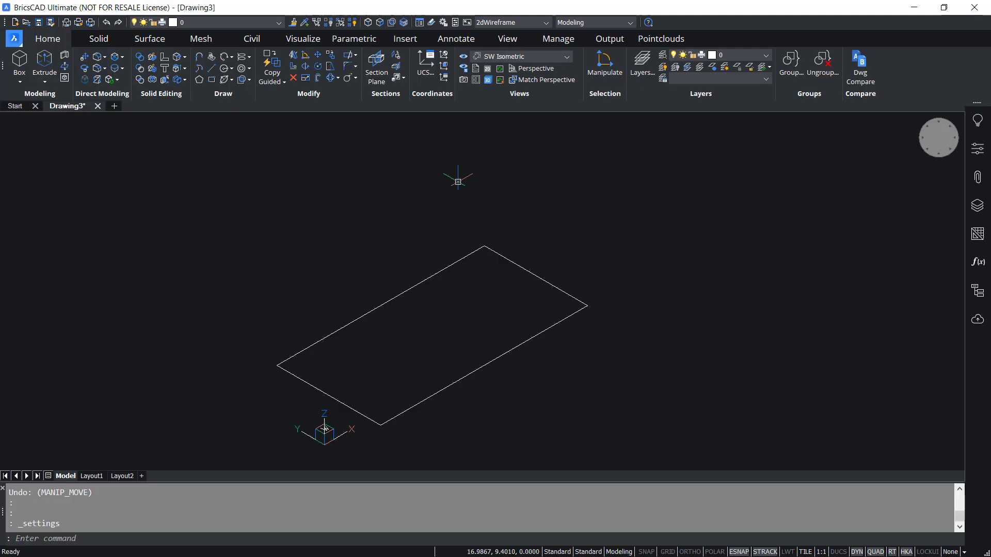
left_click(45, 81)
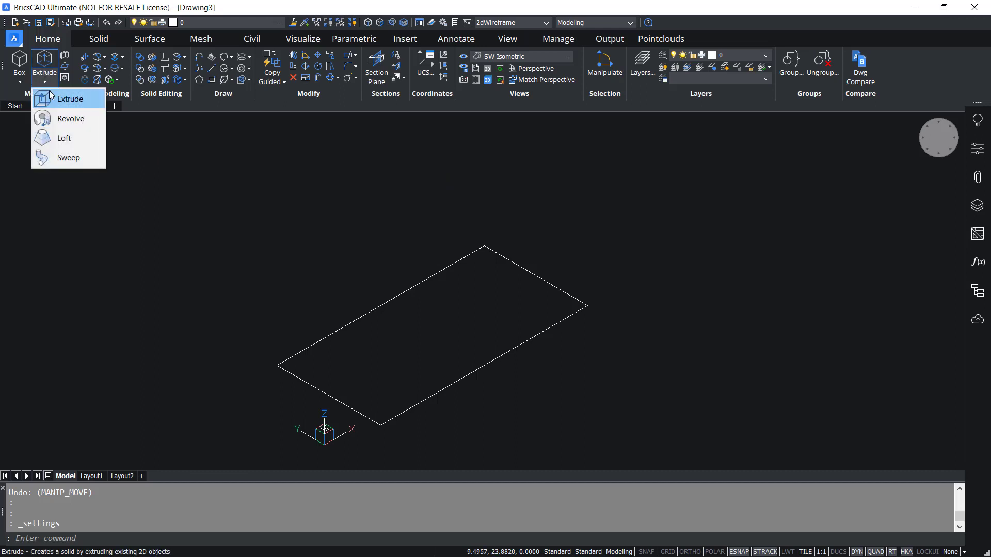
Extrude the rectangle again, accepting the default height, as a sketch-based feature.
left_click(54, 98)
left_click(396, 297)
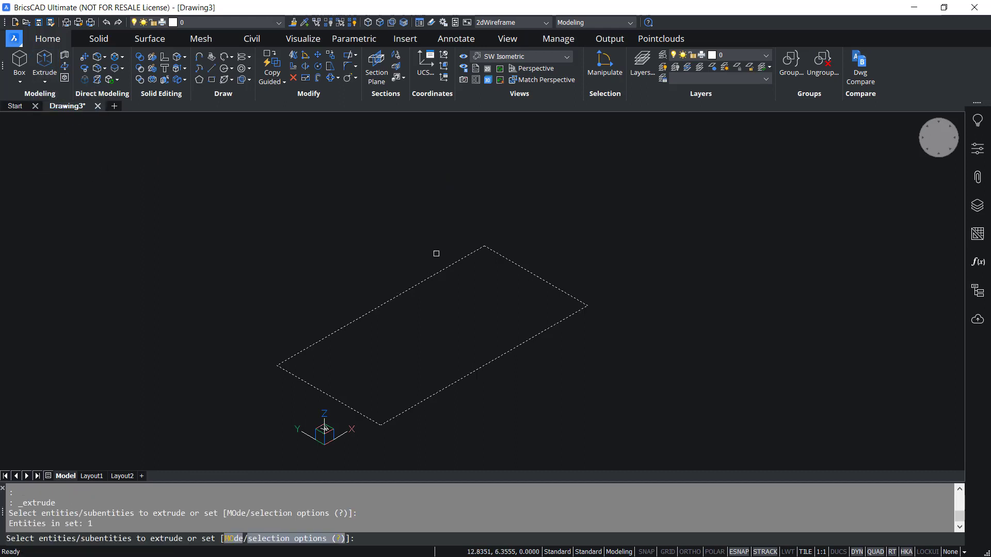
key("Return")
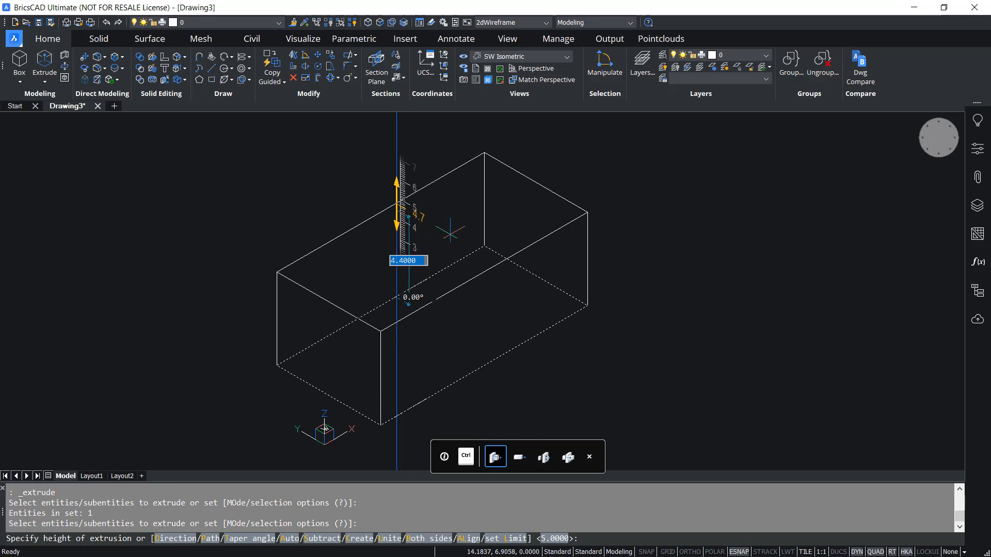
key("Return")
Set the visual style to Shaded with edges.
right_click(938, 140)
mouse_move(909, 175)
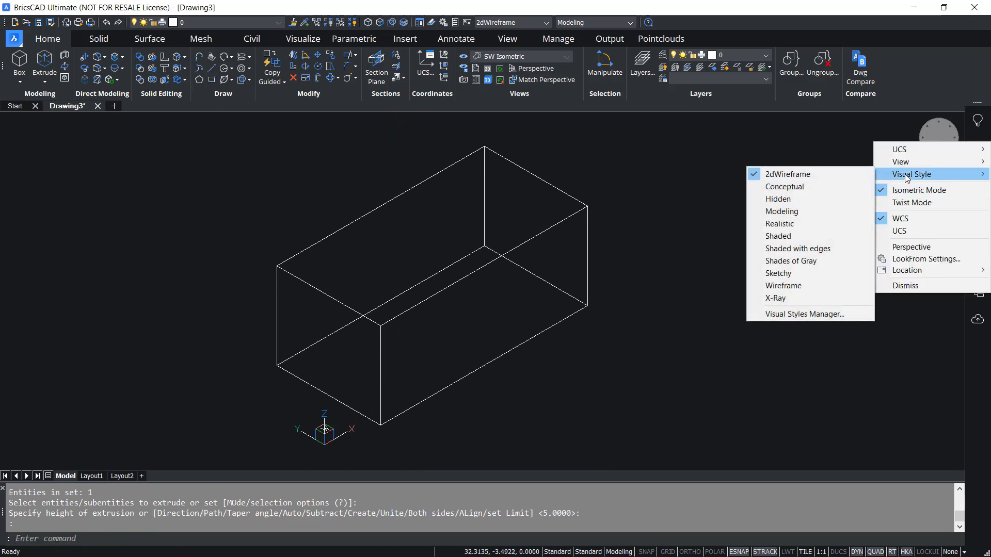
left_click(798, 250)
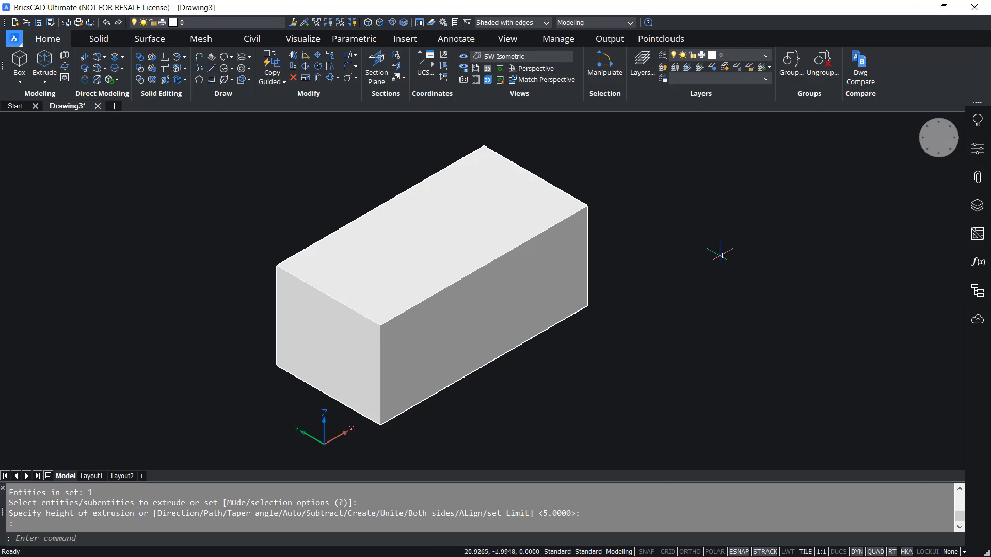
right_click(889, 70)
Display the Mechanical Browser panel listing Extrude_1 and its Sketch_1.
mouse_move(923, 78)
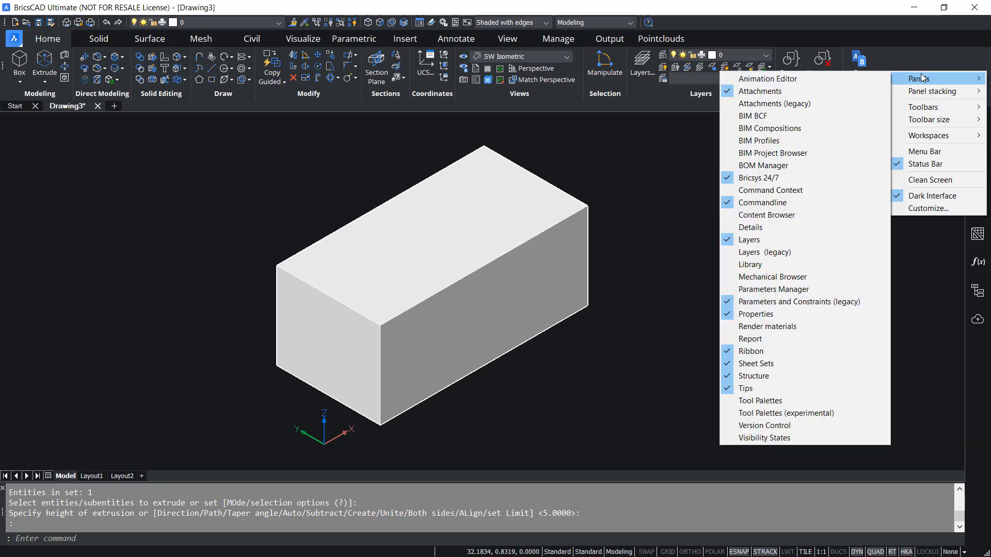
left_click(772, 278)
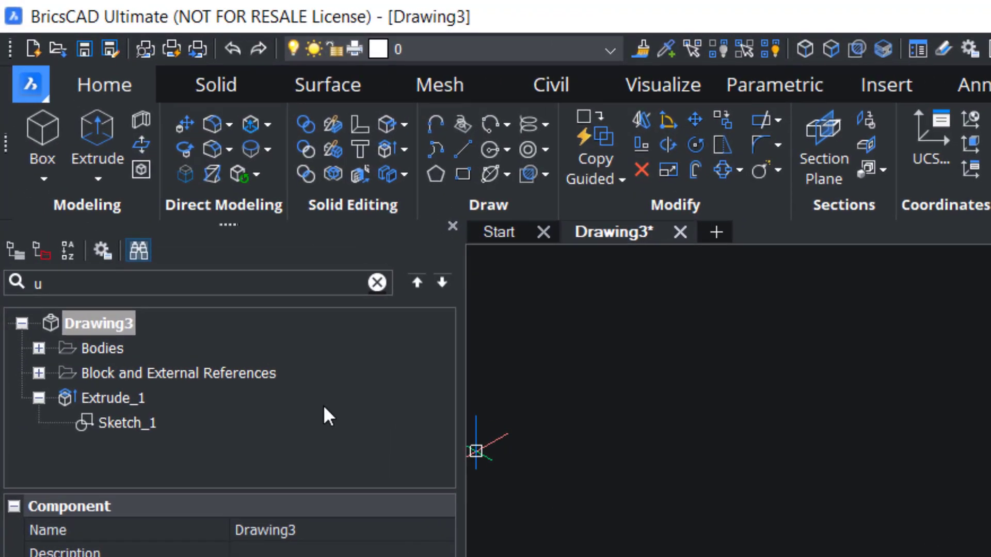
Select Sketch_1 under Extrude_1 and choose Edit sketch to enter the Block Editor.
left_click(116, 398)
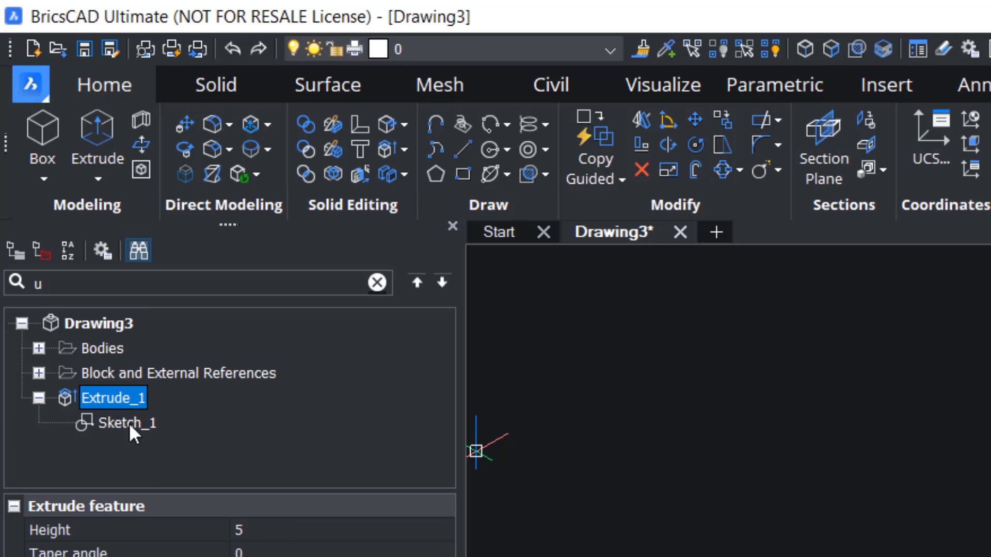
left_click(129, 422)
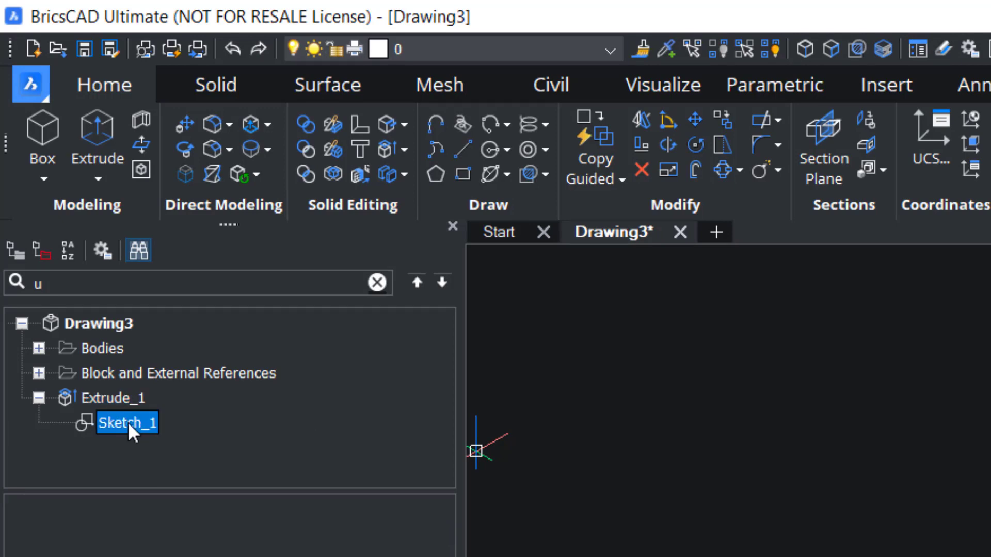
right_click(128, 420)
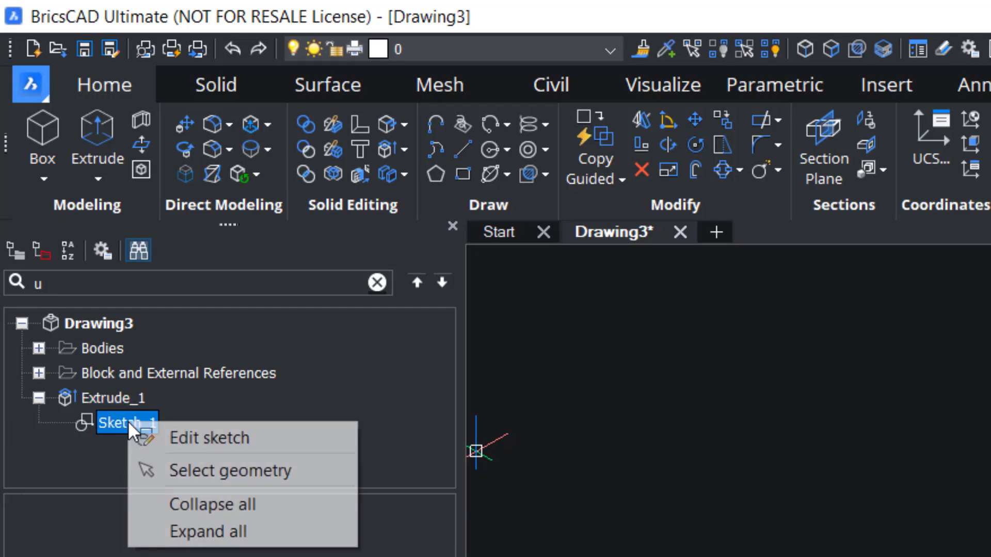
left_click(220, 442)
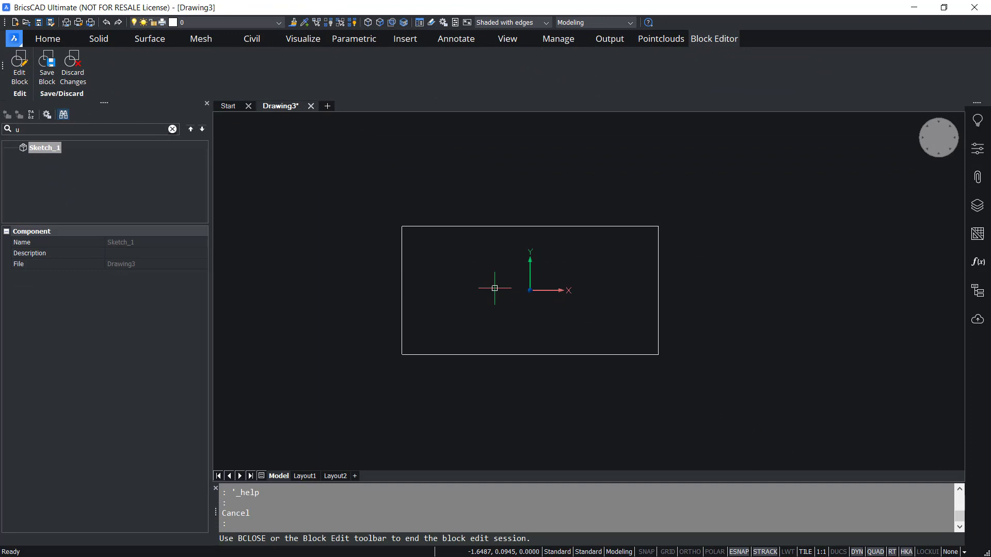
Draw a radius 1.4 circle centred on the rectangle's top edge.
type("c")
key("Return")
left_click(530, 226)
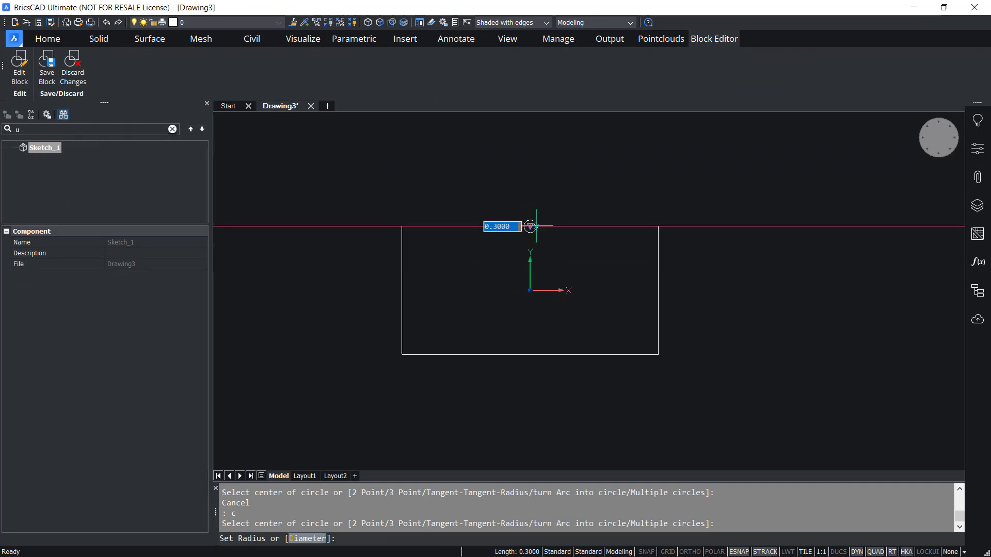
left_click(537, 197)
Trim away the circle's upper arc and the top edge inside it, leaving a semicircular notch.
type("tr")
key("Return")
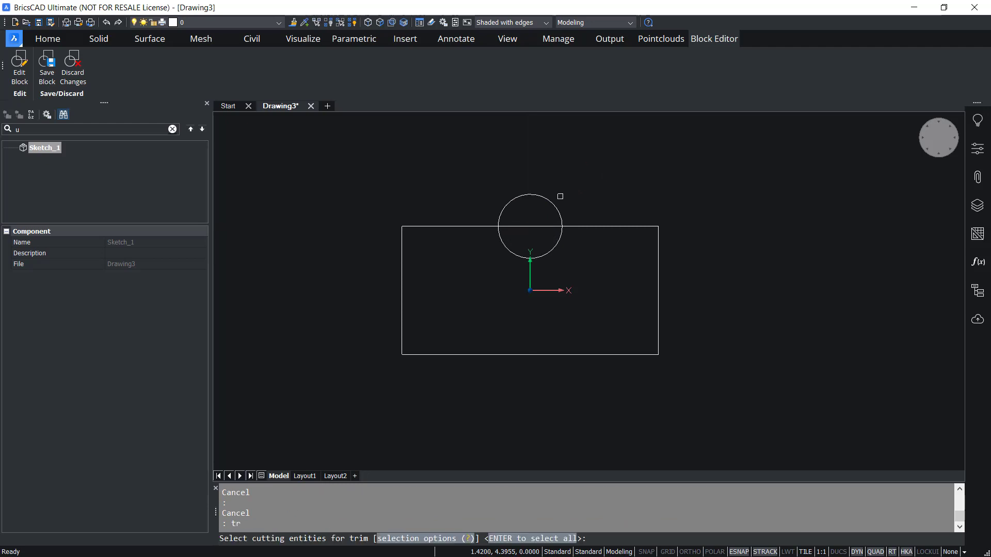
key("Return")
left_click(541, 187)
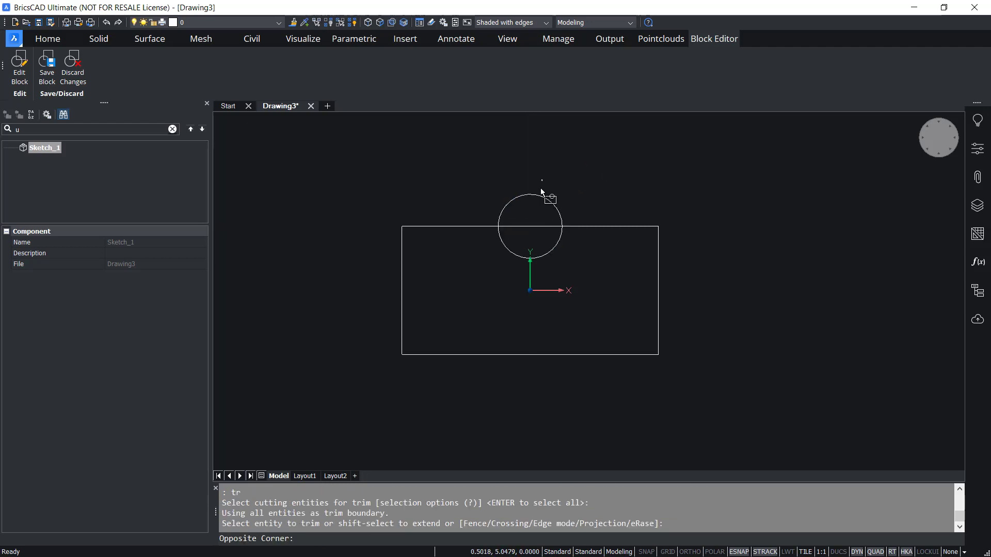
left_click(526, 235)
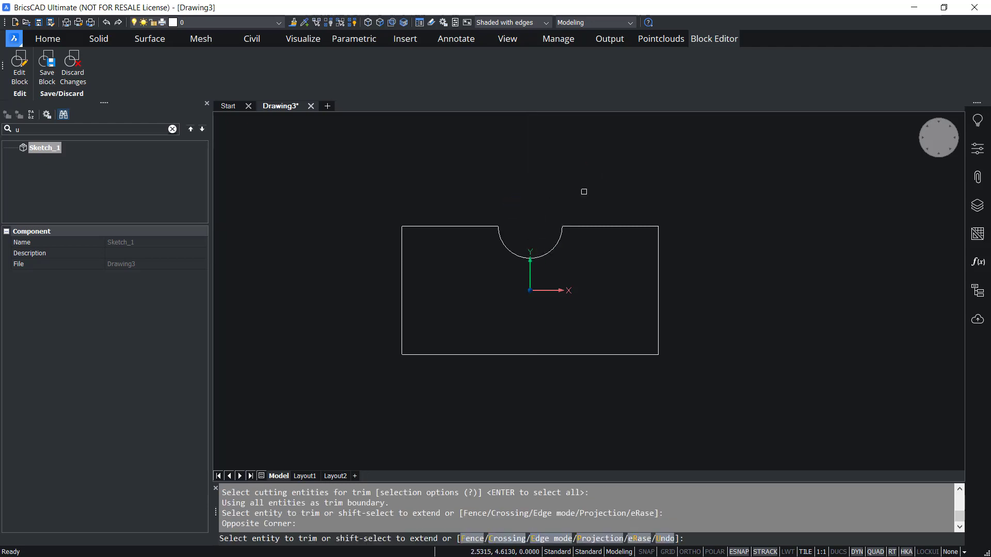
key("Return")
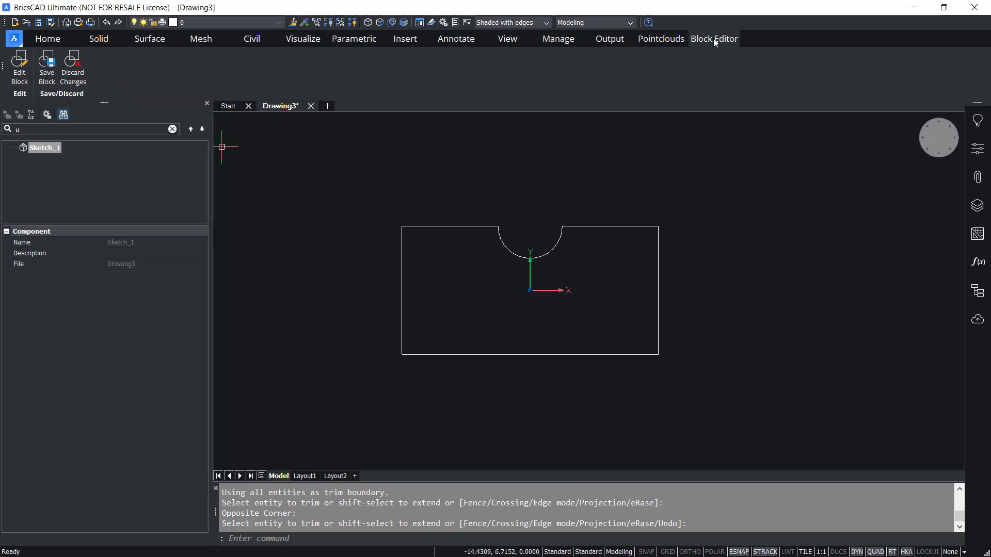
Save the sketch changes and orbit the model to inspect the new groove.
left_click(47, 65)
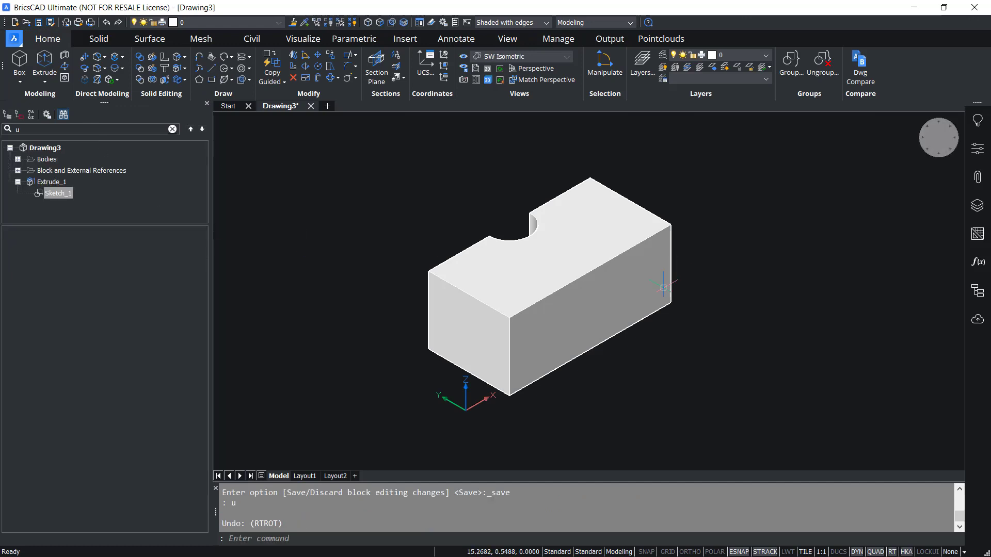
middle_click_drag(567, 325, 762, 316, "shift")
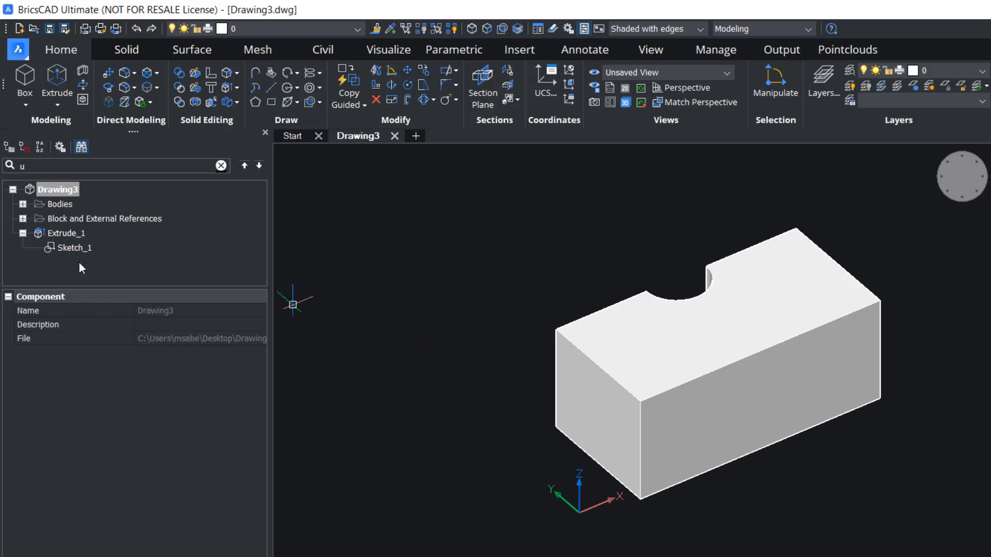
left_click(71, 246)
right_click(72, 246)
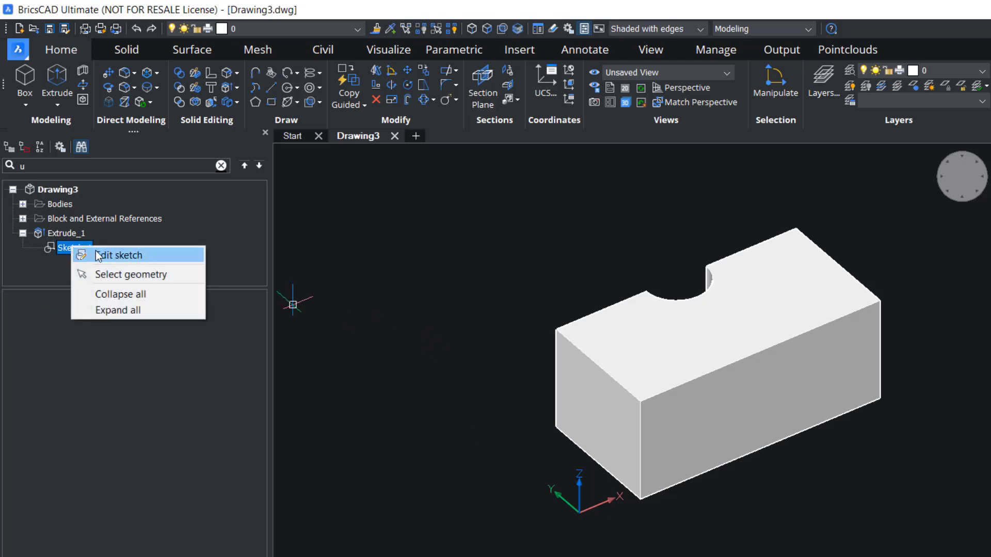
Reopen Sketch_1 and add a linear constraint d1 = 12 across the rectangle's bottom edge.
left_click(98, 255)
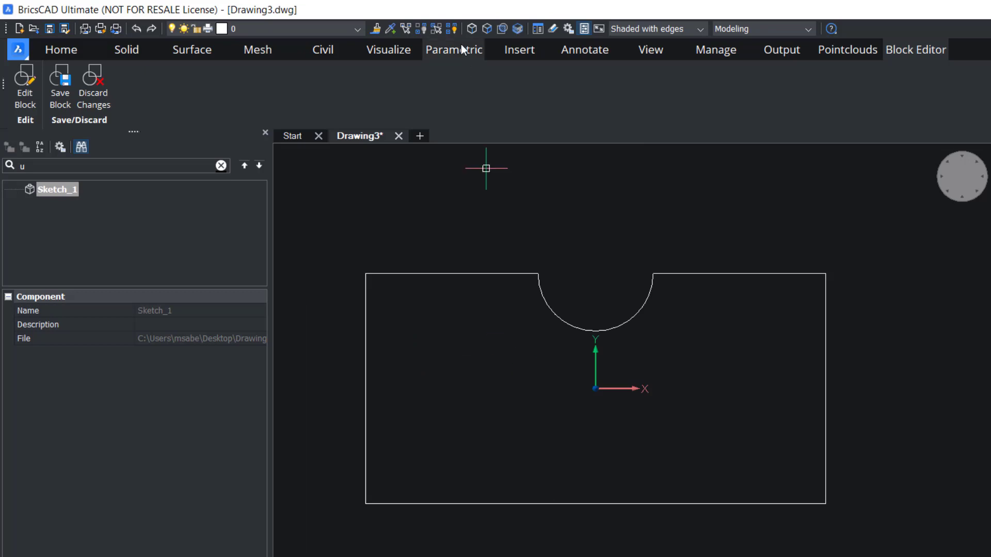
left_click(460, 50)
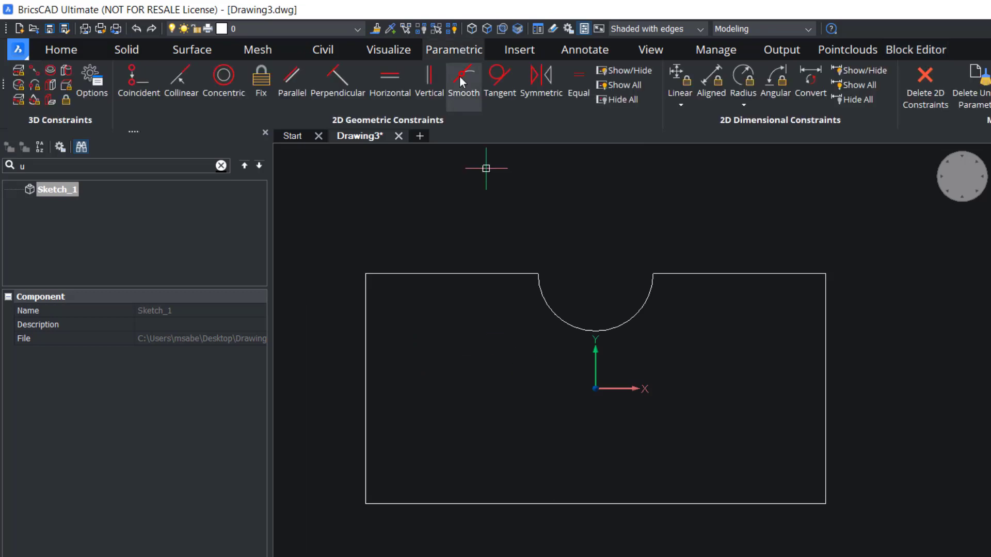
left_click(681, 105)
left_click(713, 137)
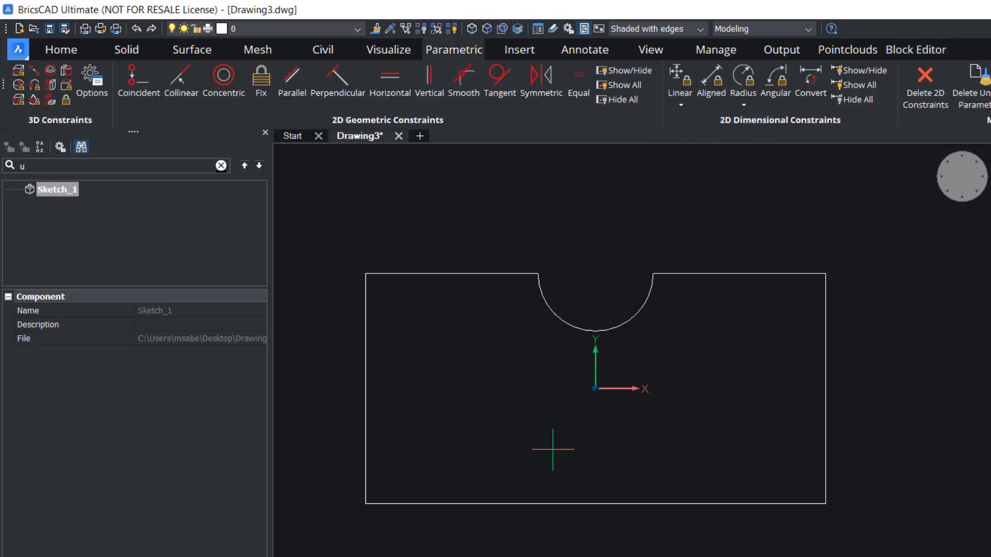
left_click(365, 503)
left_click(826, 503)
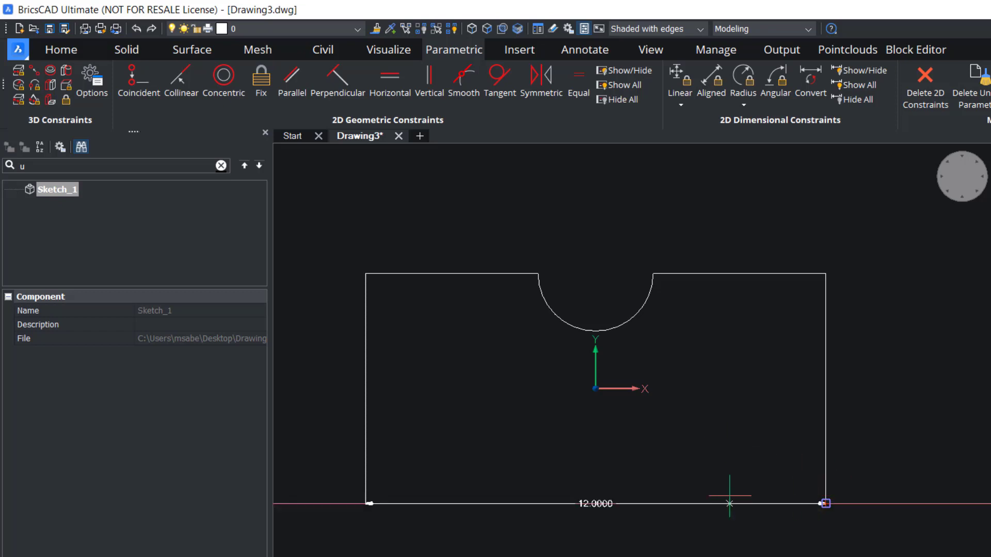
left_click(614, 534)
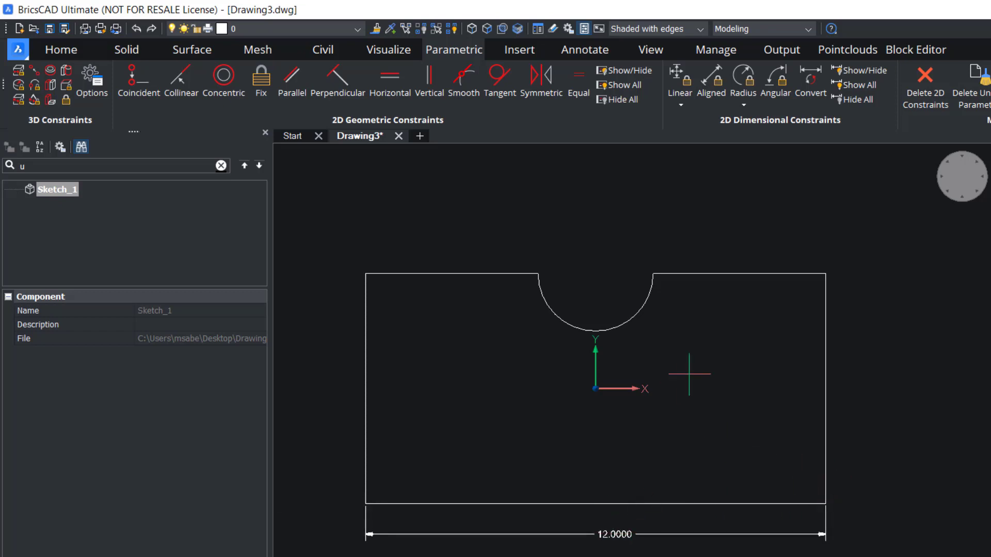
key("Return")
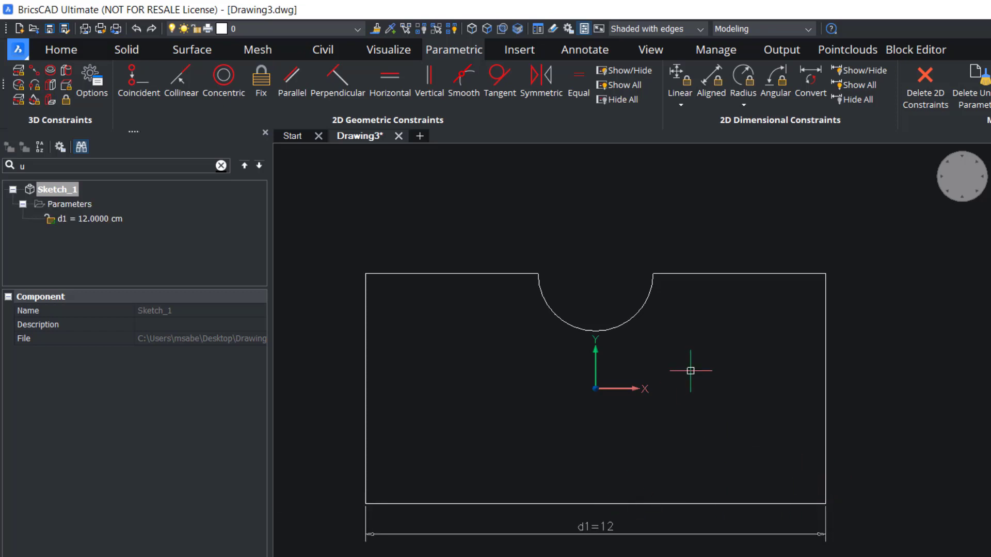
Animate the d1 parameter to see how the sketch rectangle flexes.
left_click(89, 218)
right_click(89, 219)
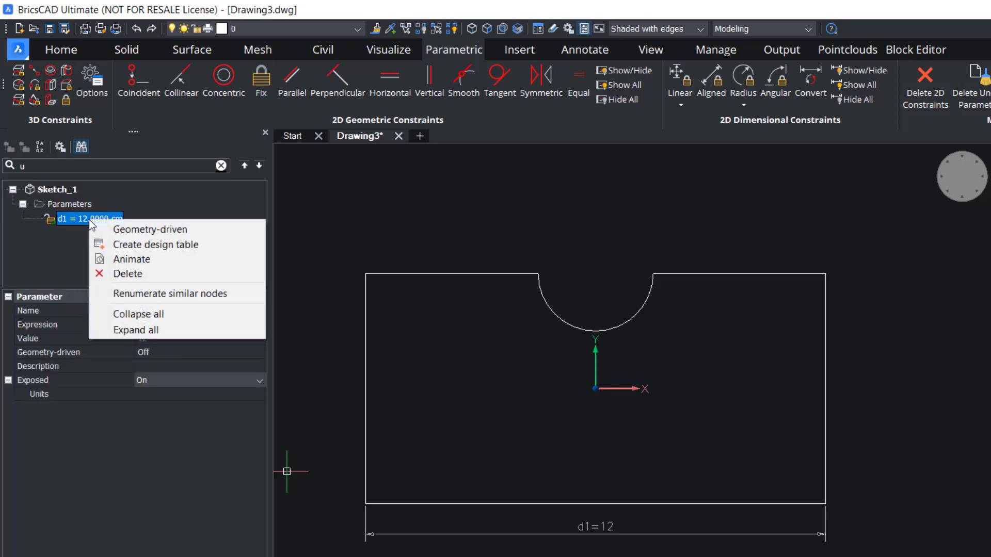
left_click(125, 259)
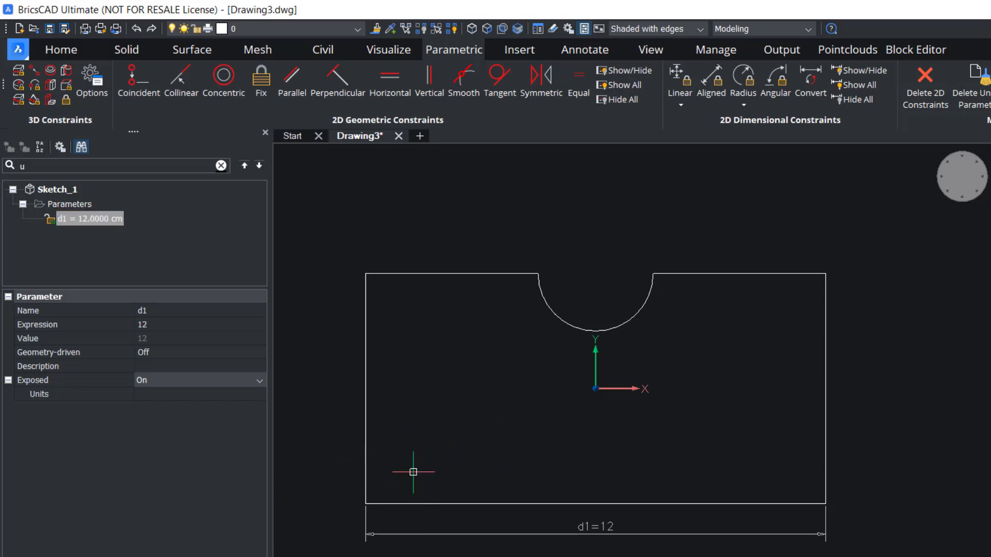
Constrain the sketch's left and right edges perpendicular to its bottom edge.
left_click(338, 82)
left_click(365, 435)
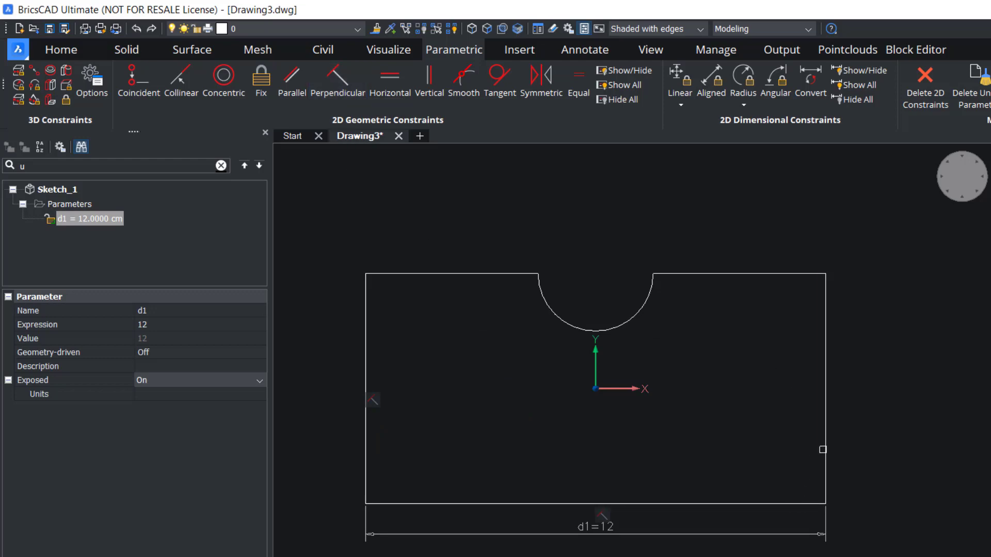
left_click(825, 446)
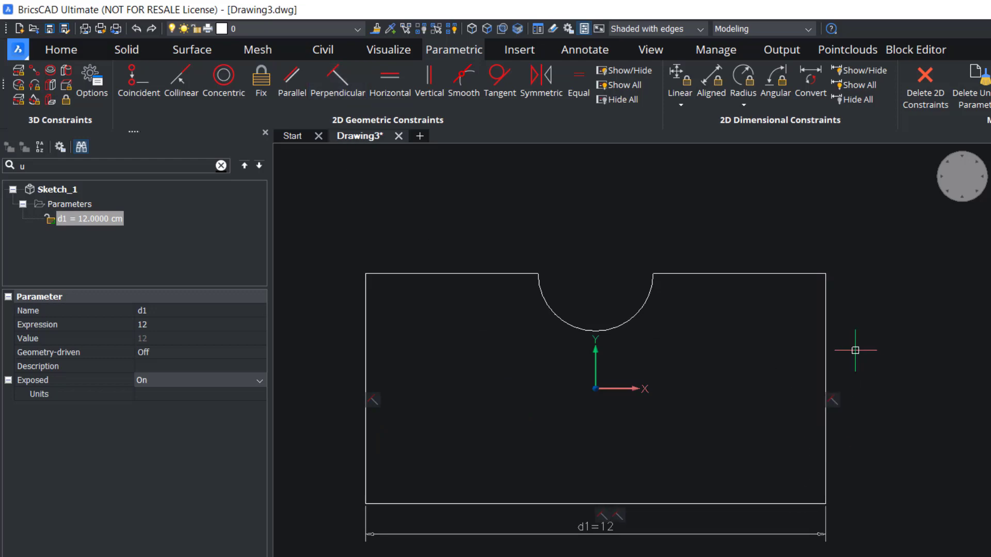
Animate d1 again to confirm the rectangle now stays square.
right_click(83, 217)
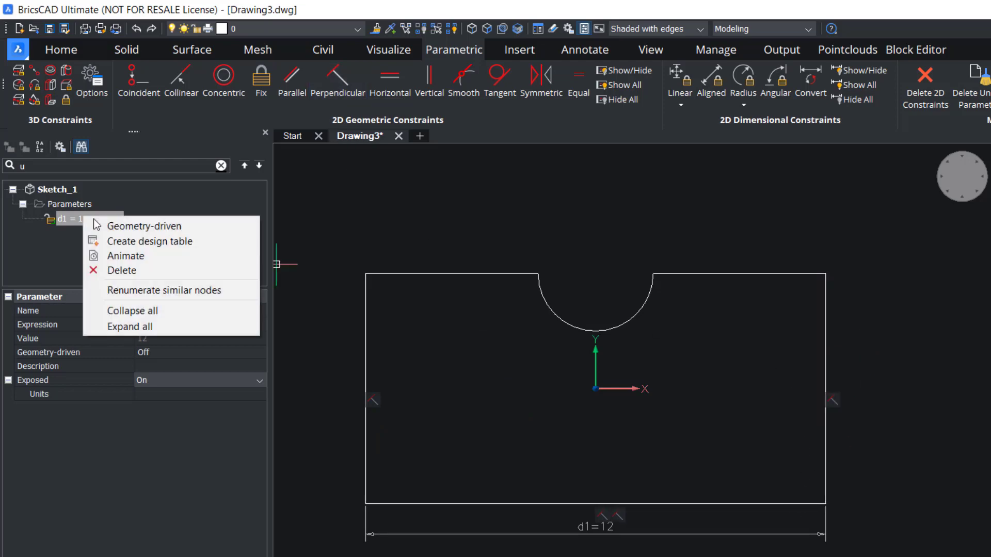
left_click(125, 255)
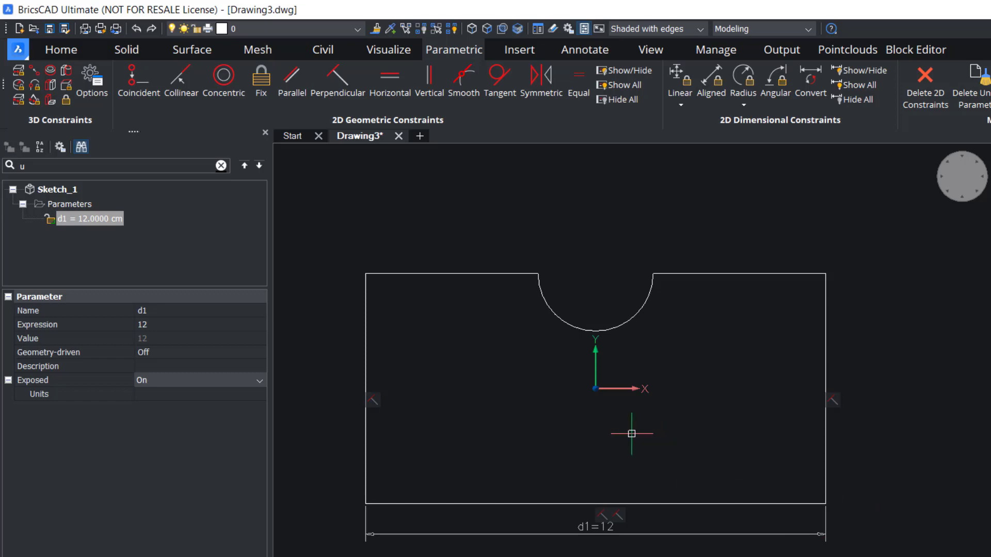
left_click(899, 53)
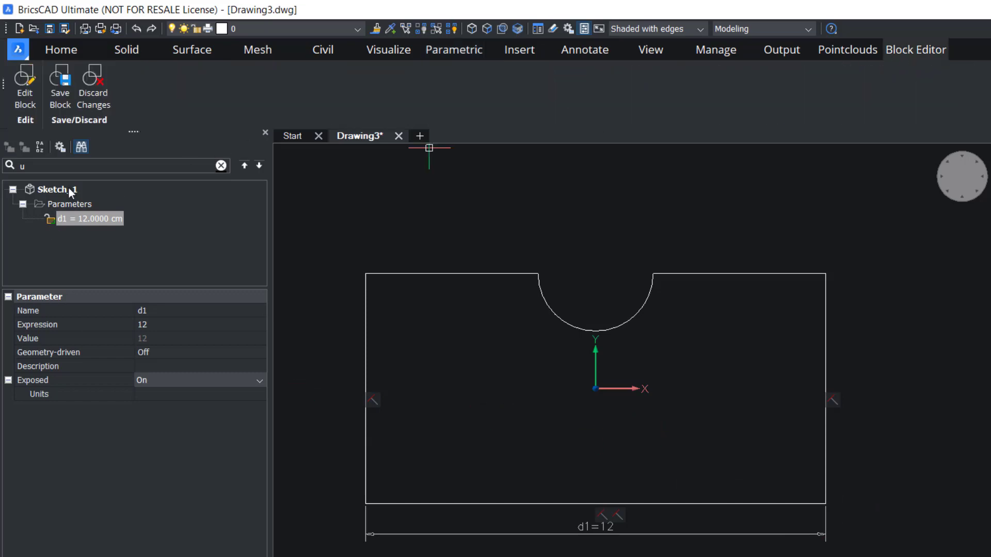
Link Sketch_1's d1 dimension to a new drawing parameter.
left_click(60, 101)
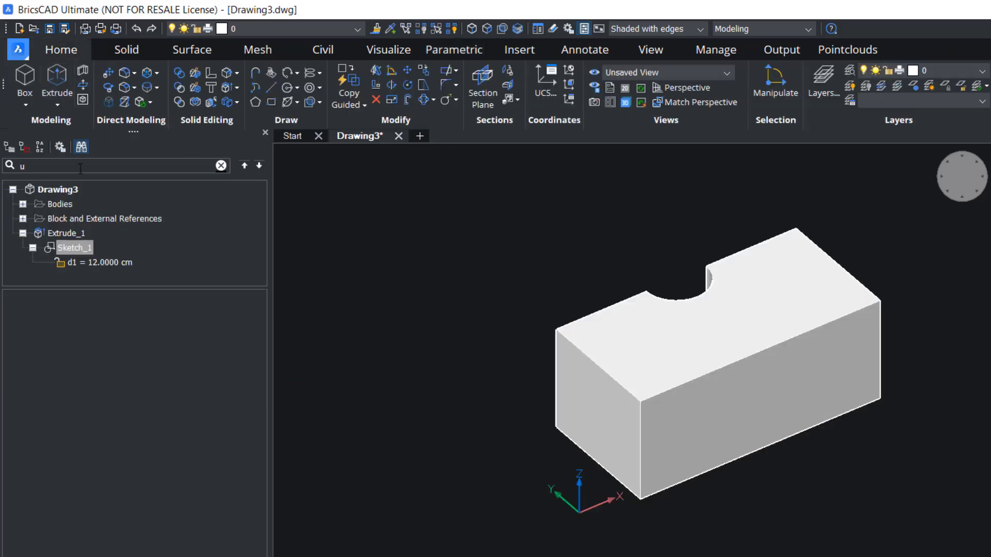
left_click(90, 263)
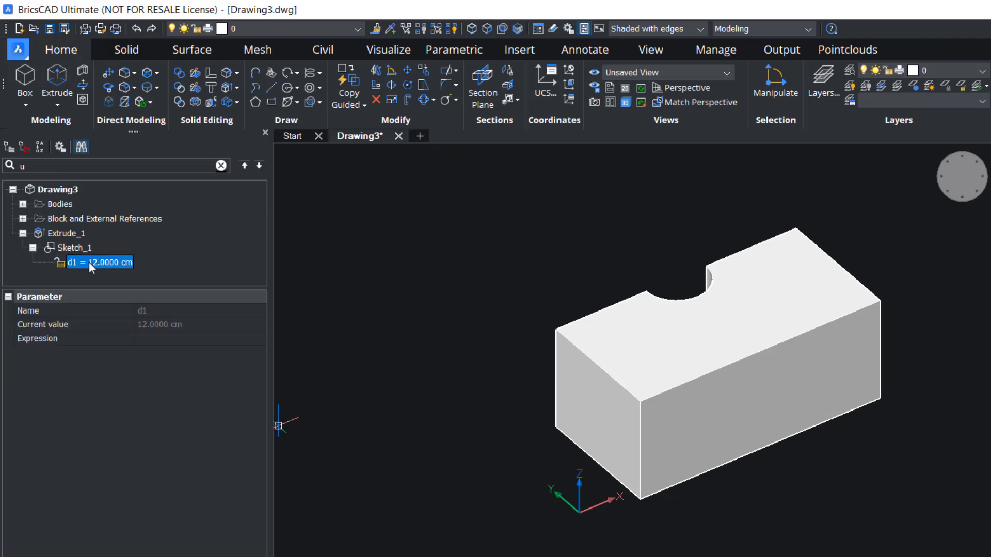
right_click(89, 262)
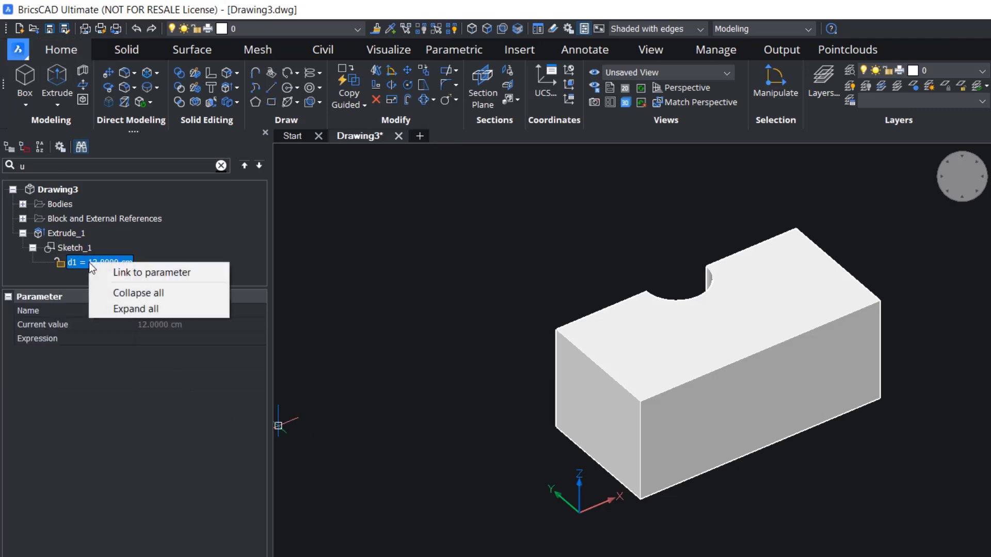
left_click(136, 271)
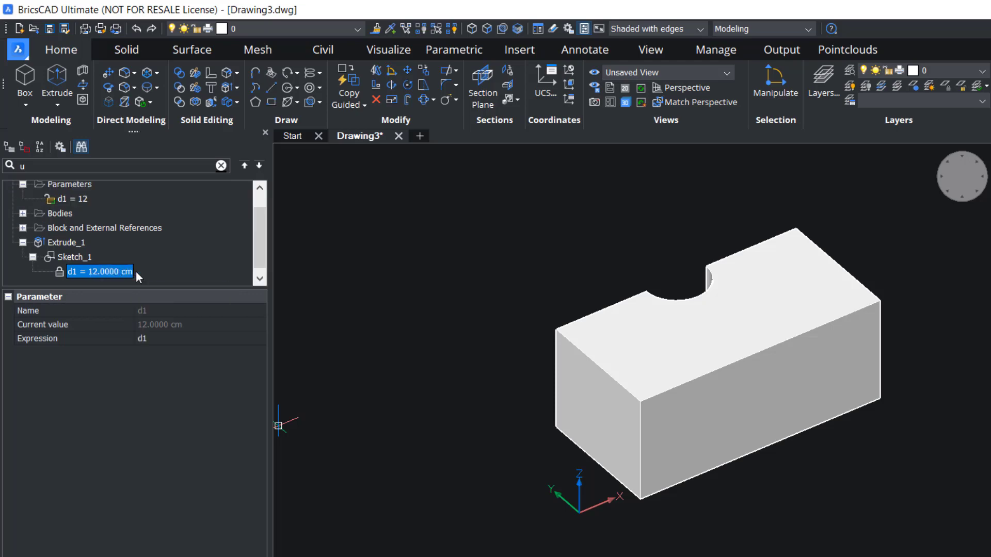
scroll(98, 249, "up", 1)
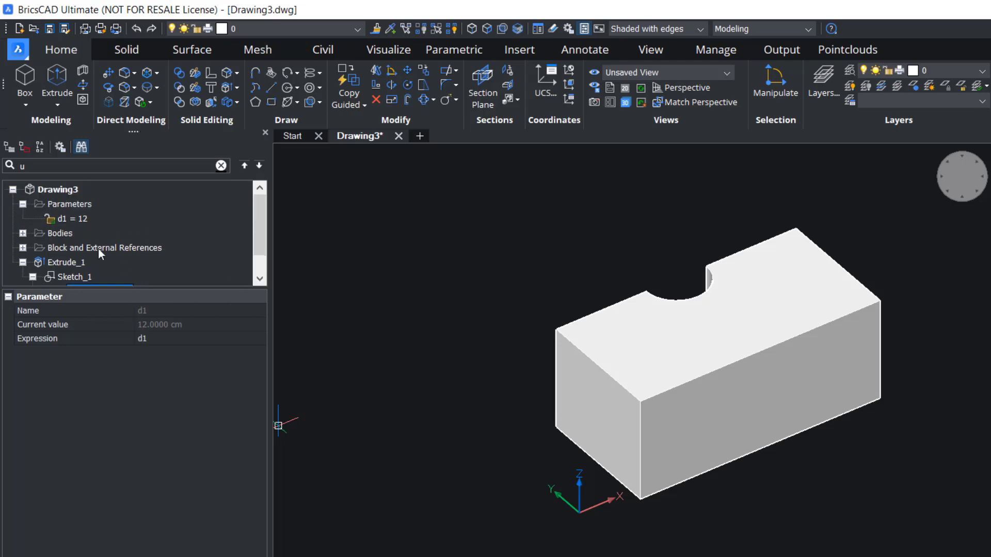
Animate the new d1 = 12 parameter to vary the box.
left_click(85, 217)
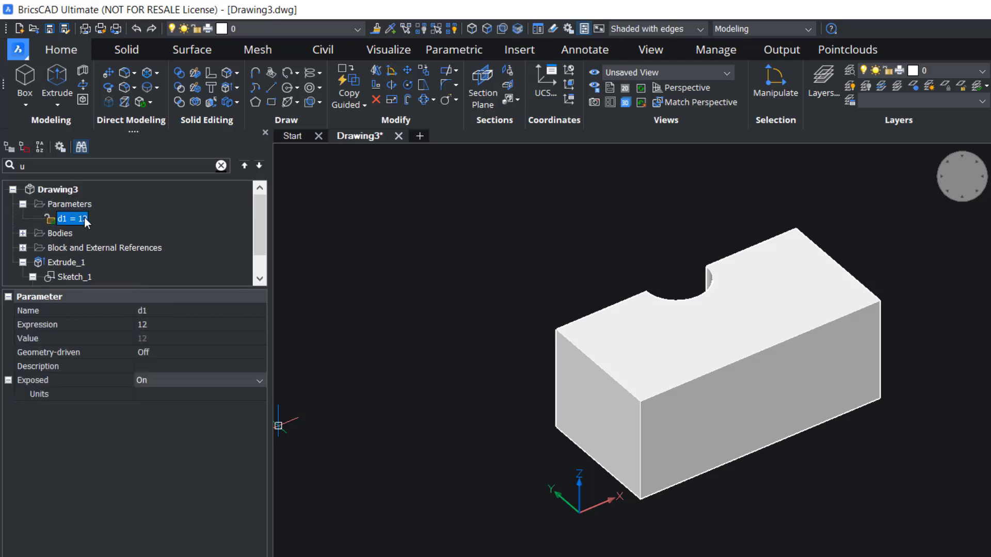
right_click(84, 218)
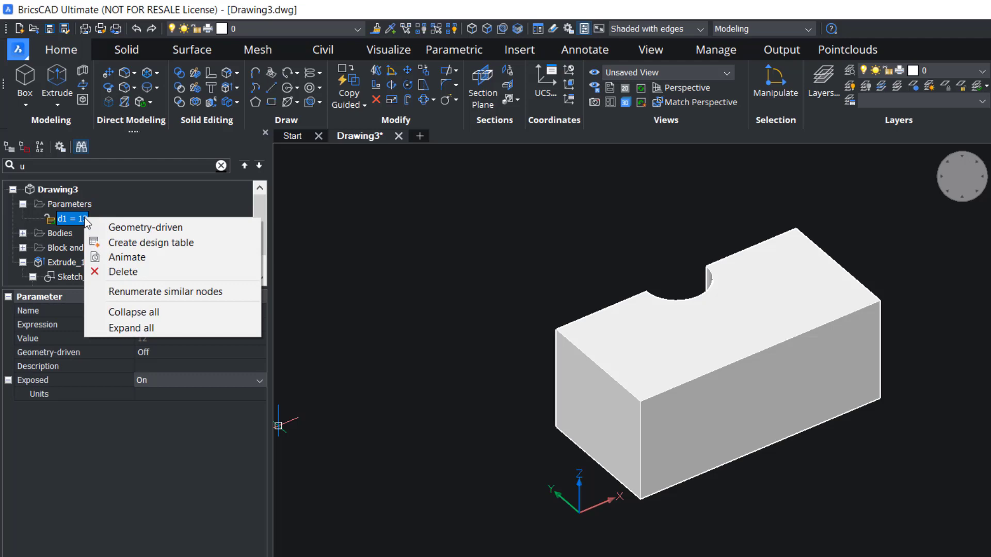
left_click(119, 253)
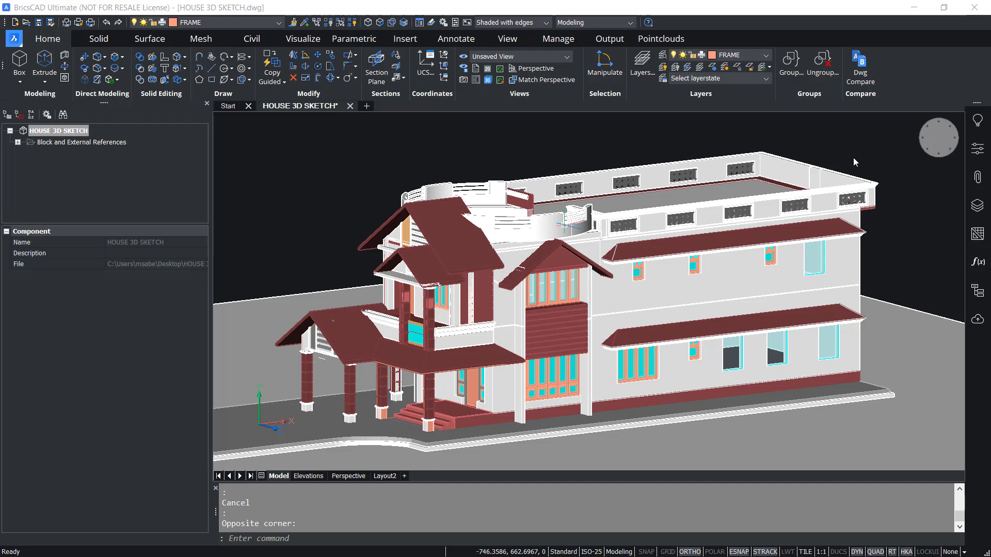
Zoom and pan onto the upper wall's plain window and start a polyline.
key("Escape")
mouse_move(828, 346)
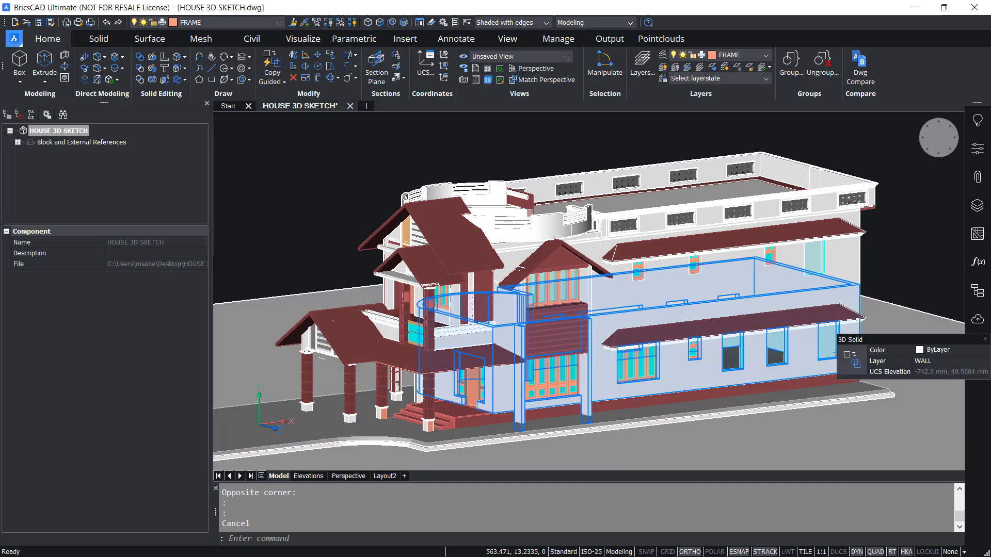
scroll(773, 353, "up", 5)
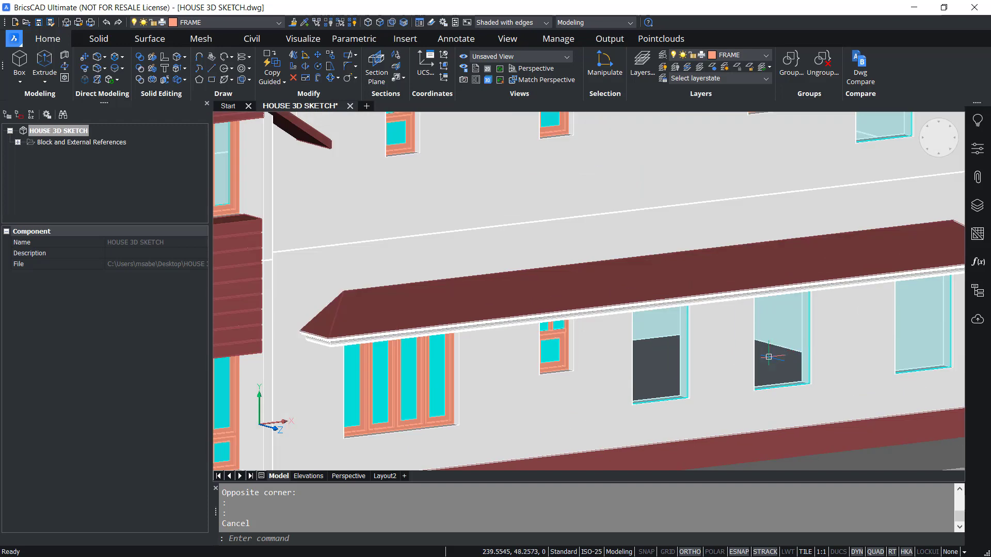
middle_click_drag(773, 353, 719, 340)
mouse_move(648, 240)
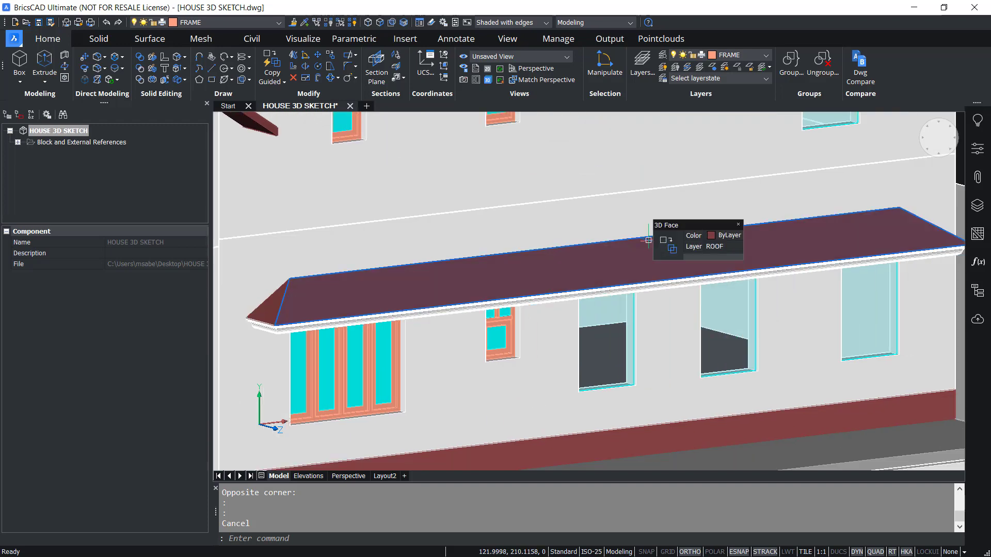
scroll(593, 387, "up", 4)
left_click(199, 56)
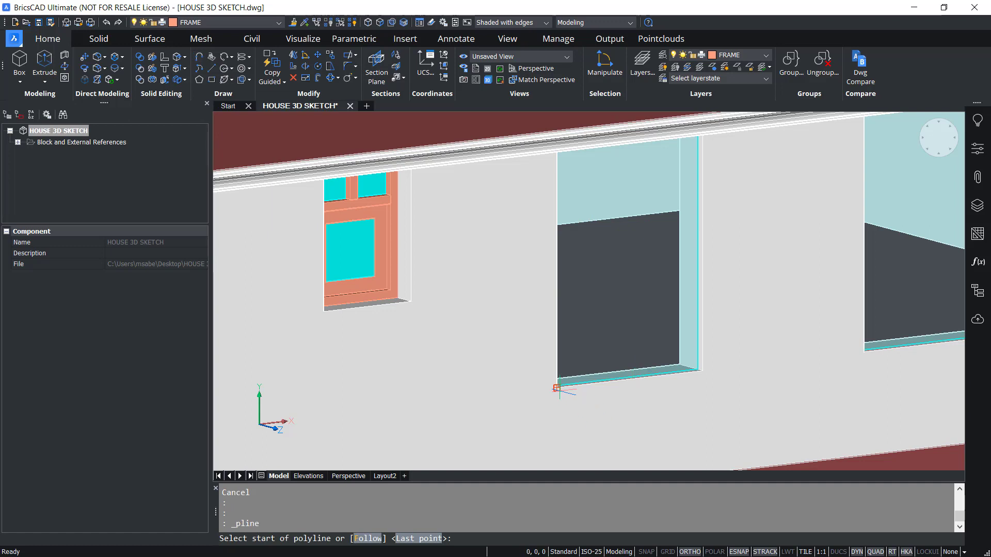
Draw a closed polyline around the window opening's corners.
left_click(558, 387)
left_click(701, 370)
left_click(680, 364)
left_click(703, 371)
left_click(701, 369)
type("c")
key("Return")
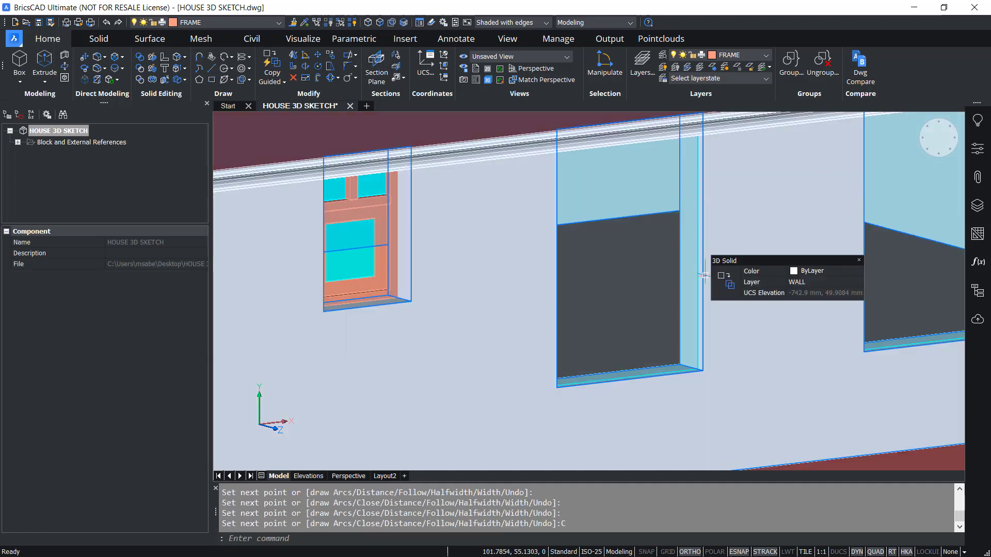
Offset the window outline 15 to the inside.
key("ctrl")
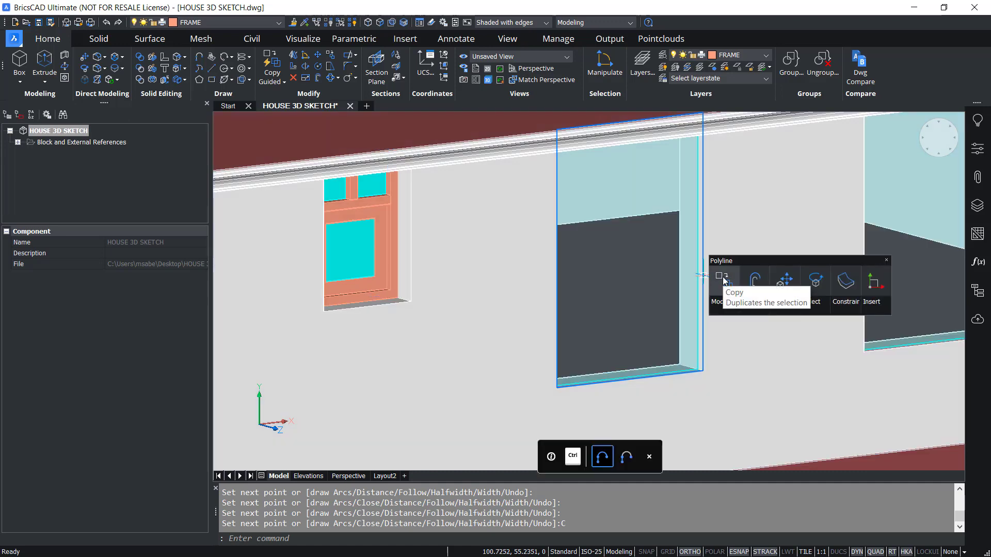
left_click(753, 282)
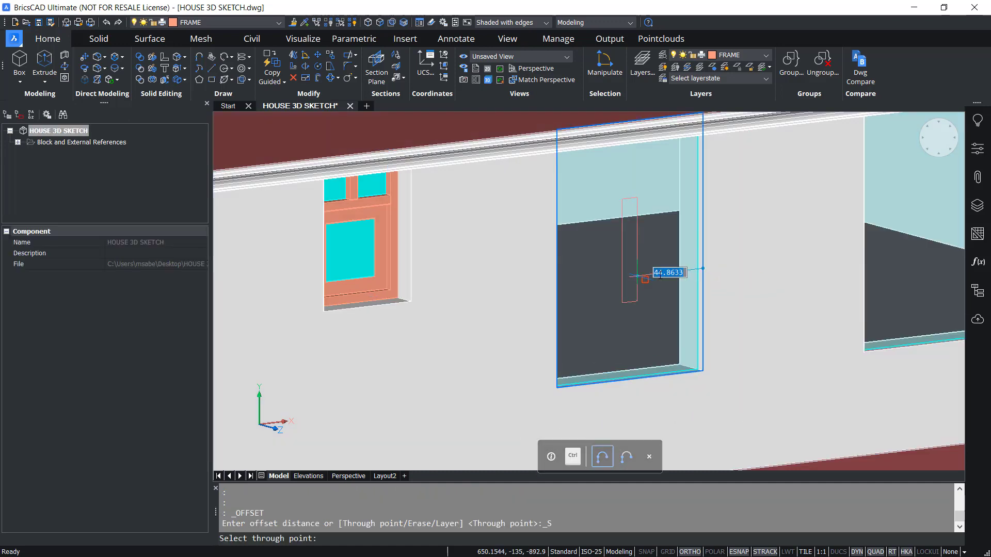
type("15")
key("Escape")
key("Escape")
mouse_move(596, 240)
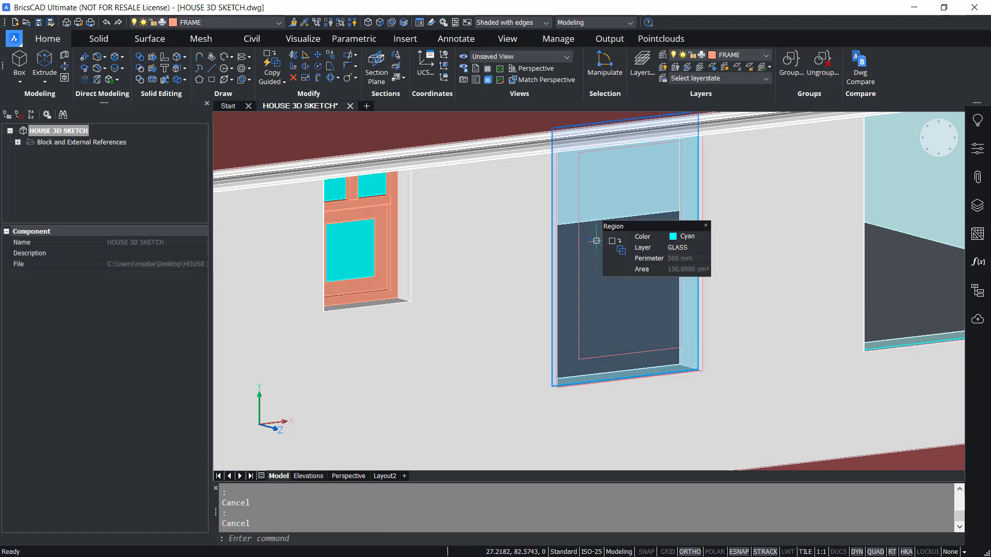
Extrude the outer and inner window outlines into solids Extrude_1 and Extrude_2.
left_click(45, 63)
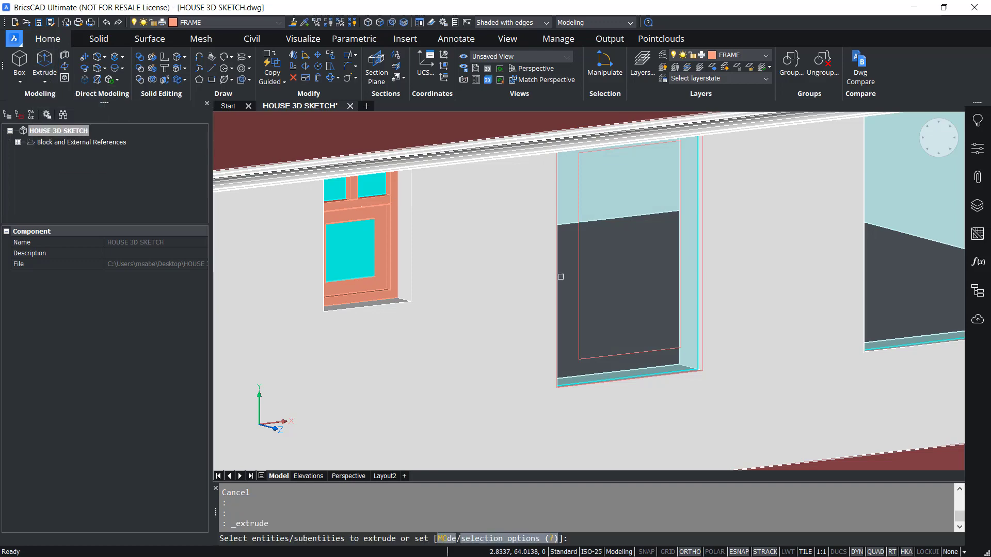
left_click(563, 289)
left_click(577, 274)
key("Return")
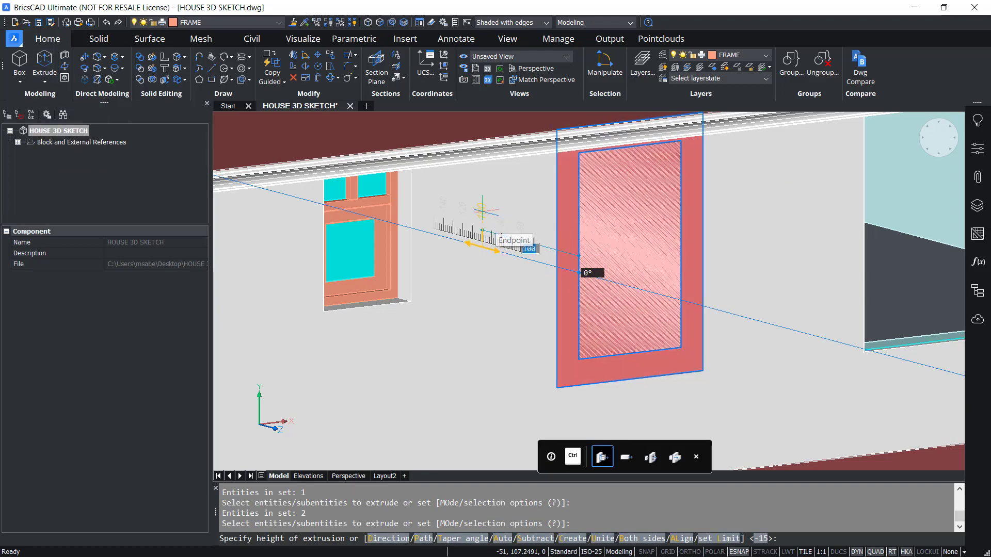
left_click(482, 230)
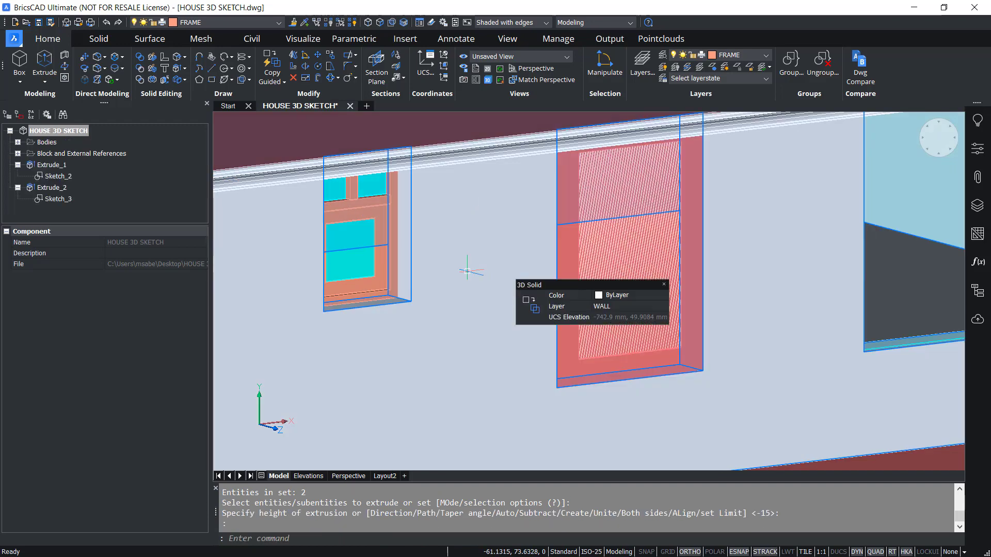
key("Escape")
left_click(139, 69)
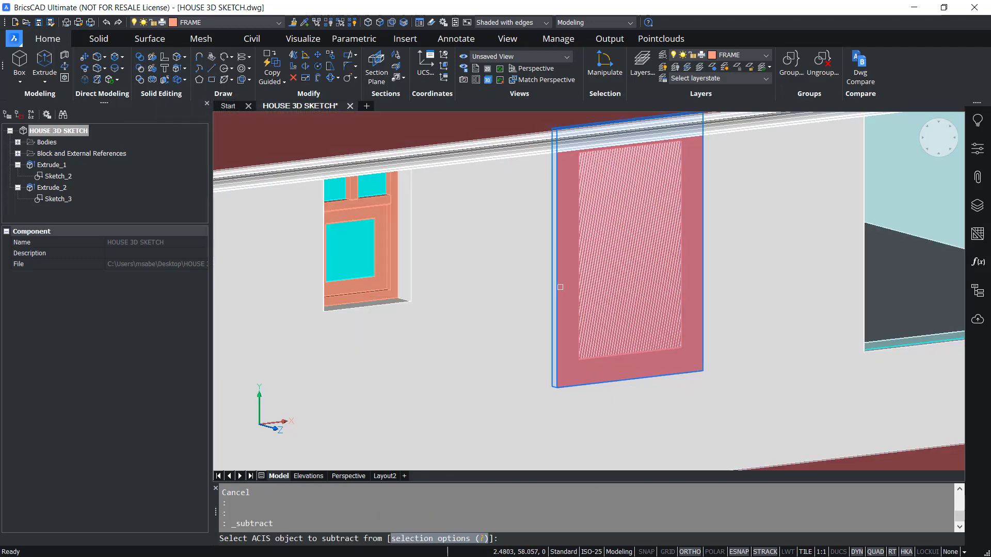
Subtract the inner panel solid from the outer window solid.
left_click(562, 287)
key("Return")
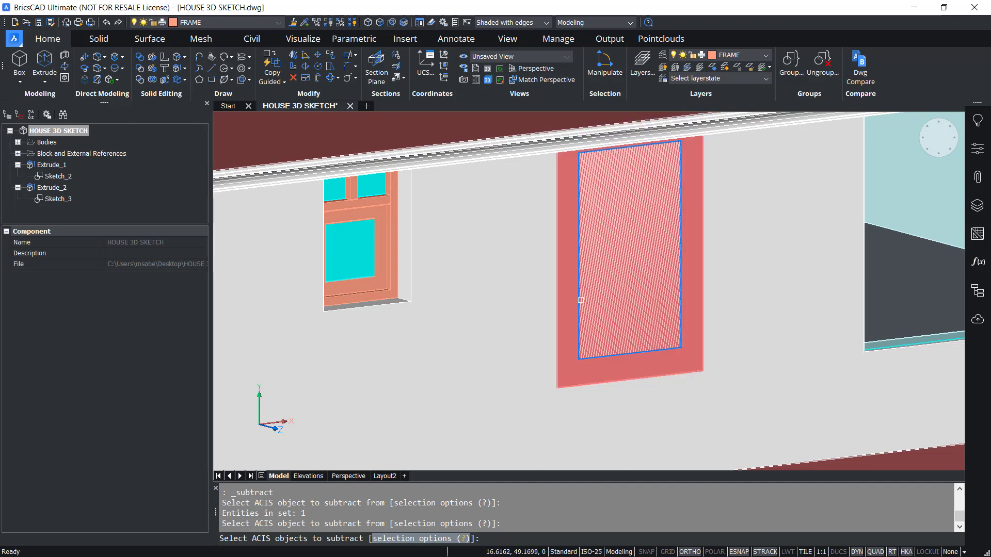
left_click(608, 277)
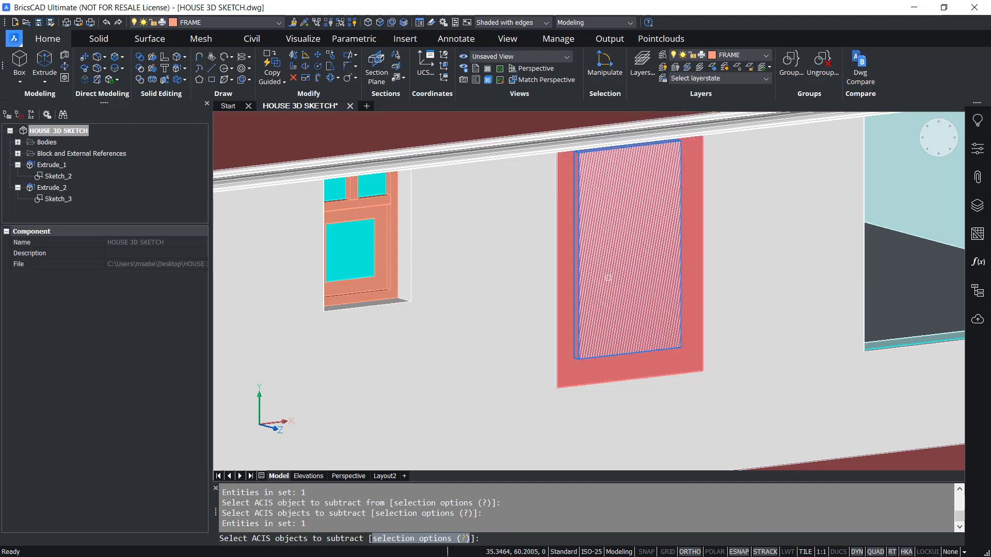
key("Return")
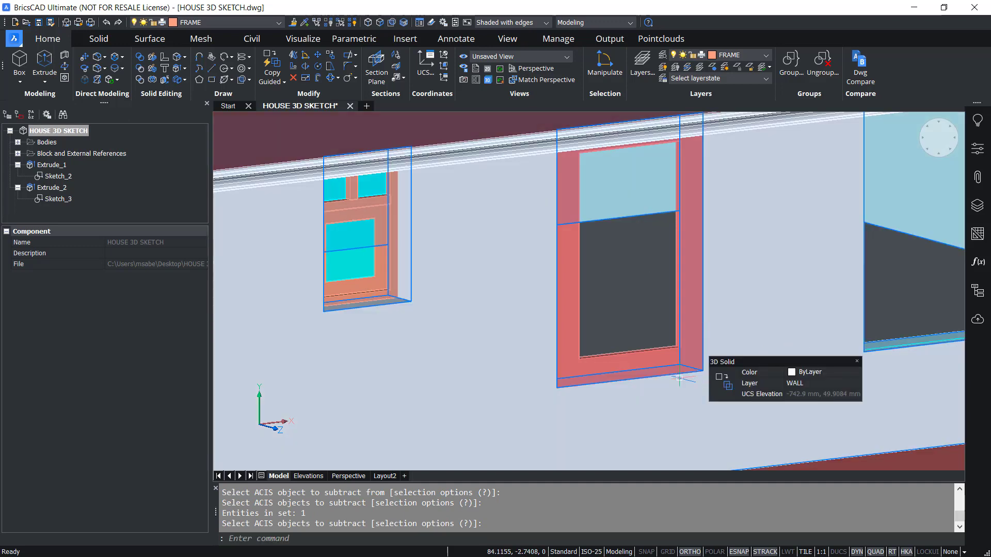
key("Escape")
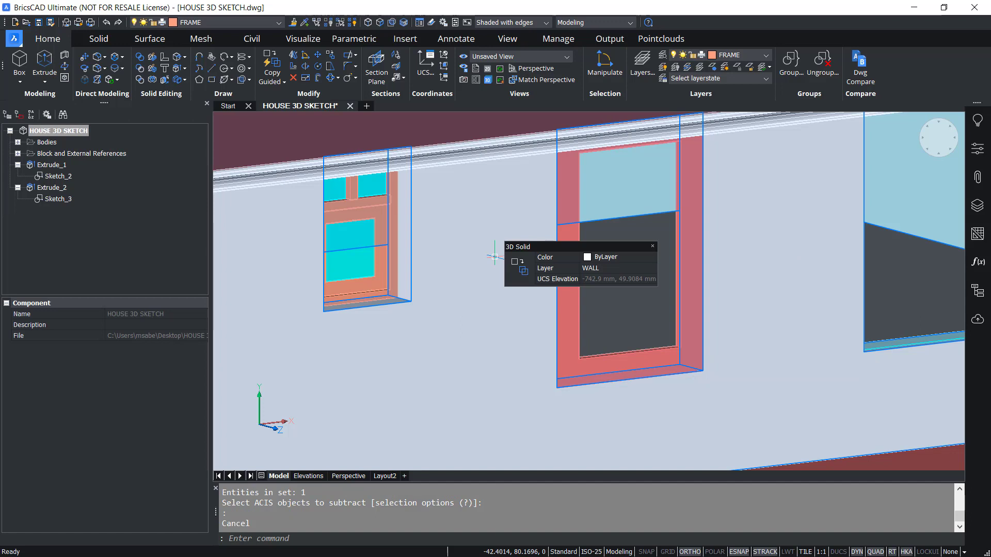
Copy the window frame from its lower corner onto the two neighbouring windows.
left_click(709, 284)
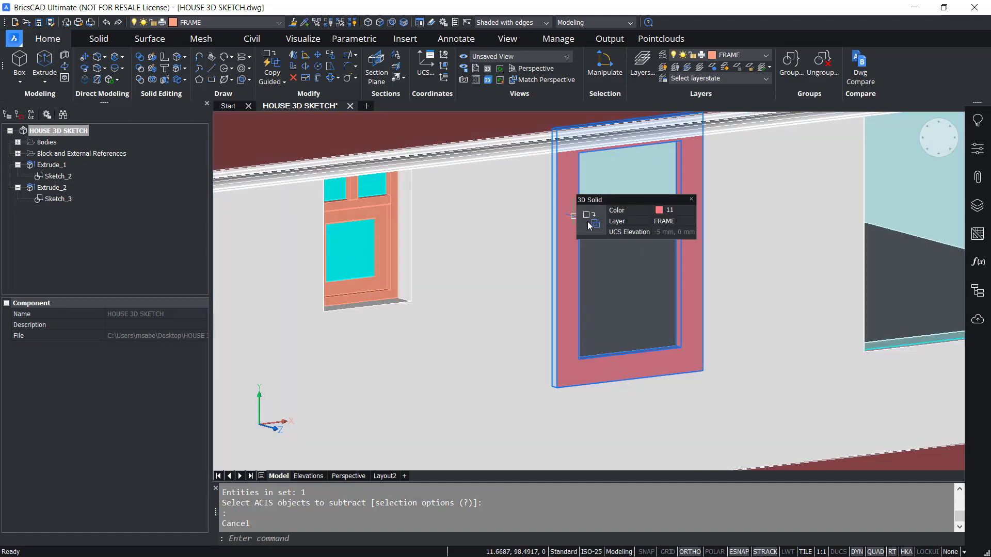
left_click(591, 227)
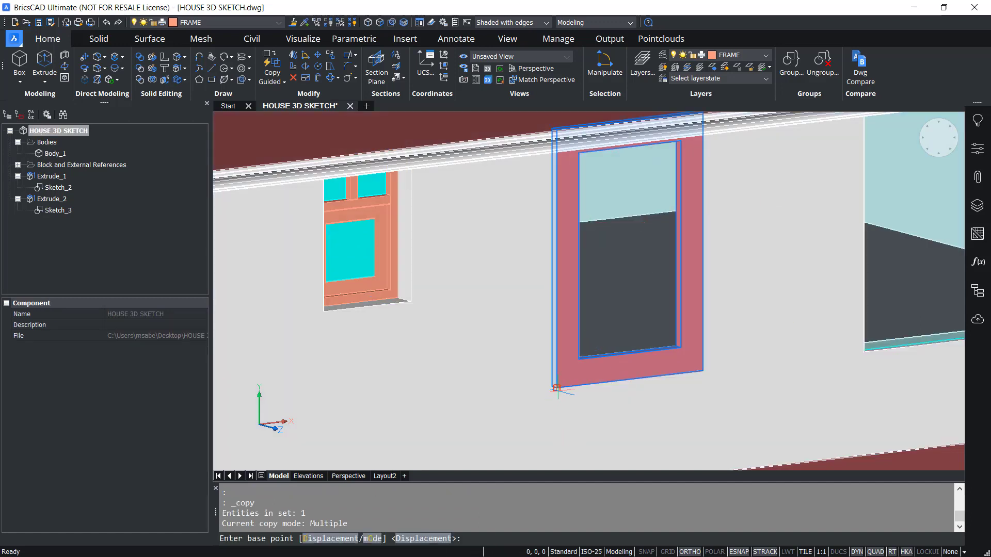
left_click(556, 388)
scroll(516, 392, "down", 3)
scroll(650, 356, "up", 3)
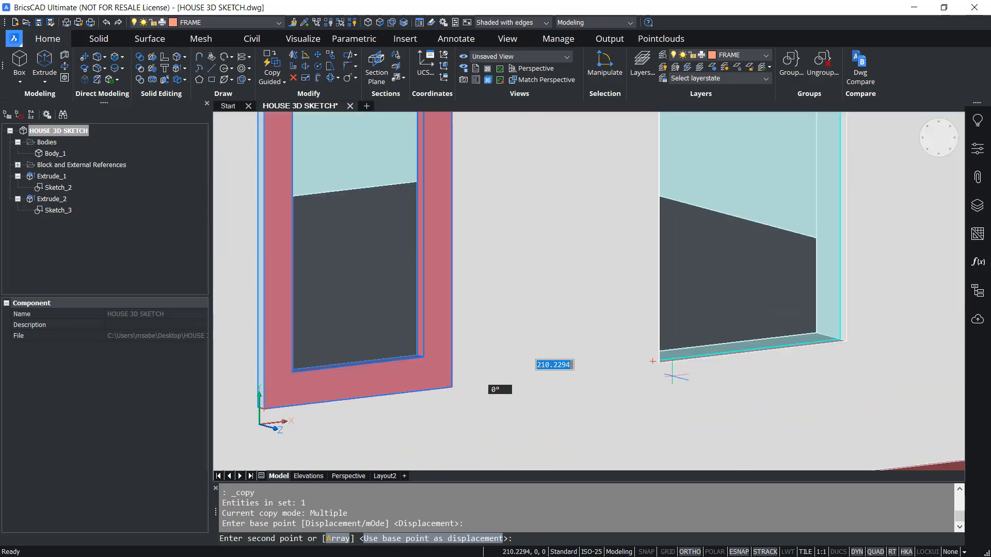
left_click(659, 362)
scroll(516, 380, "down", 3)
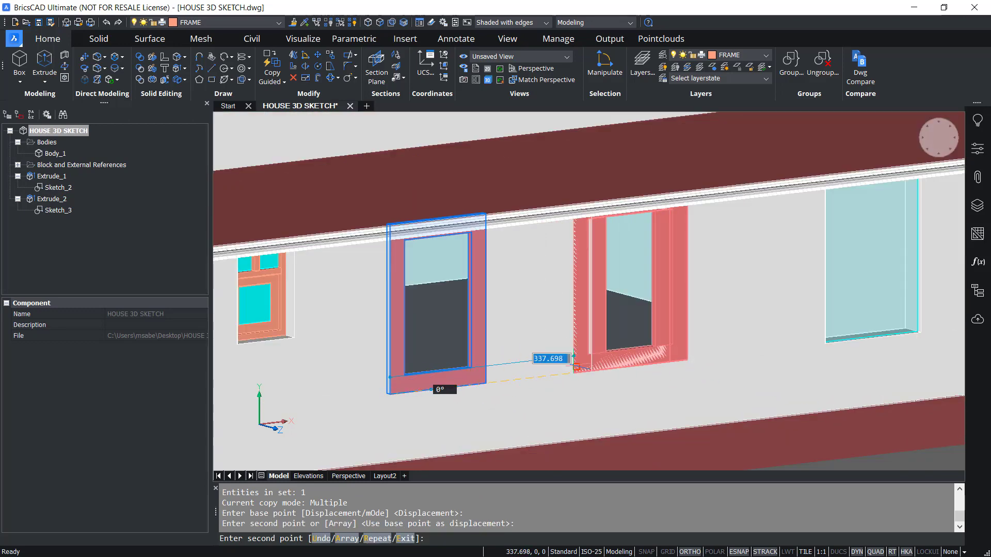
left_click(825, 343)
scroll(712, 356, "down", 3)
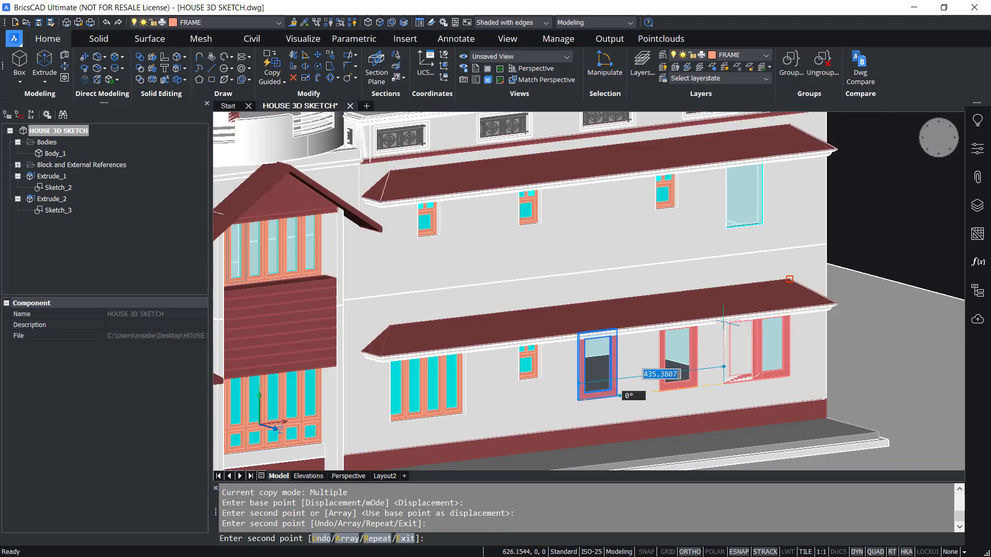
scroll(733, 237, "up", 5)
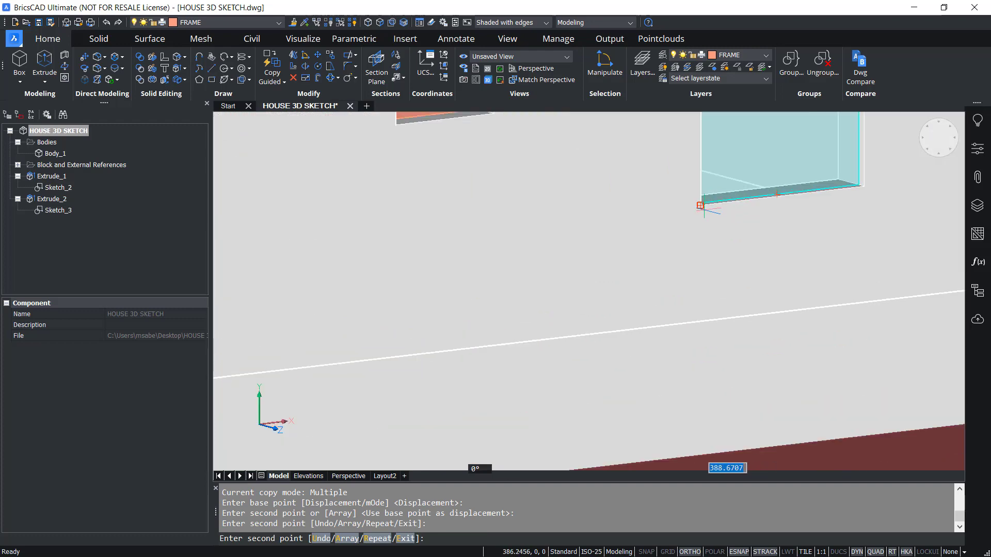
scroll(652, 265, "down", 5)
key("Escape")
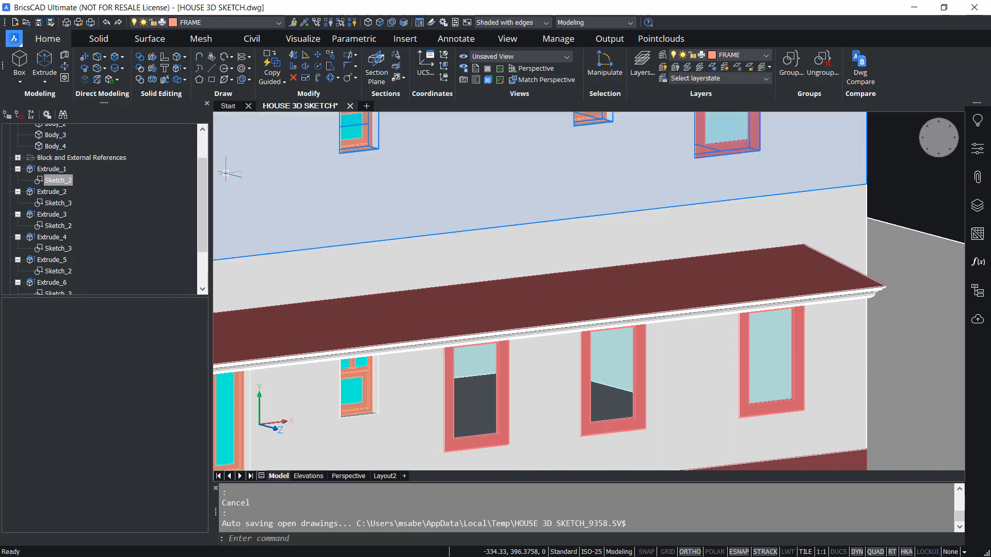
Inspect Extrude_1, Sketch_2, Extrude_2 and Sketch_3 in the Mechanical Browser, then open Sketch_3's options.
left_click_drag(203, 176, 203, 199)
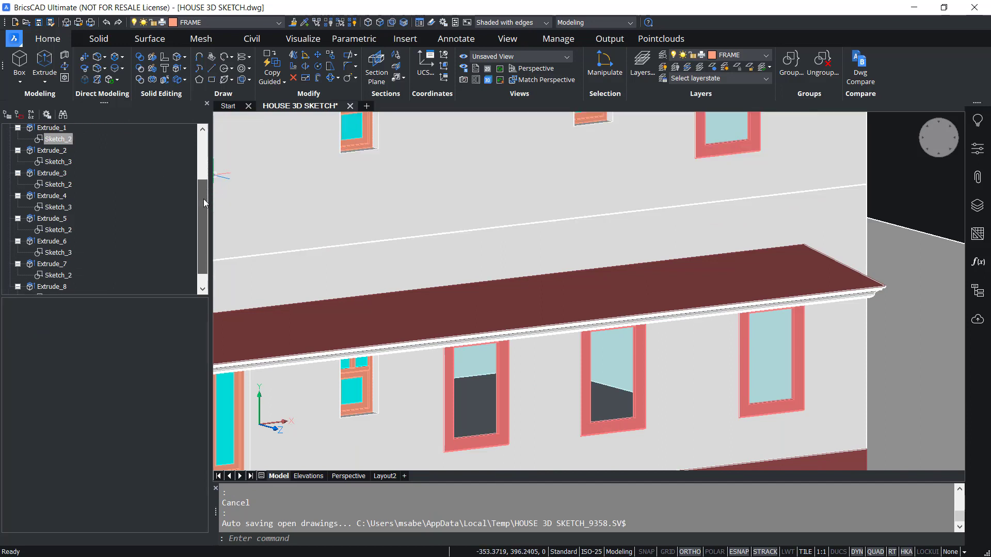
key("Up")
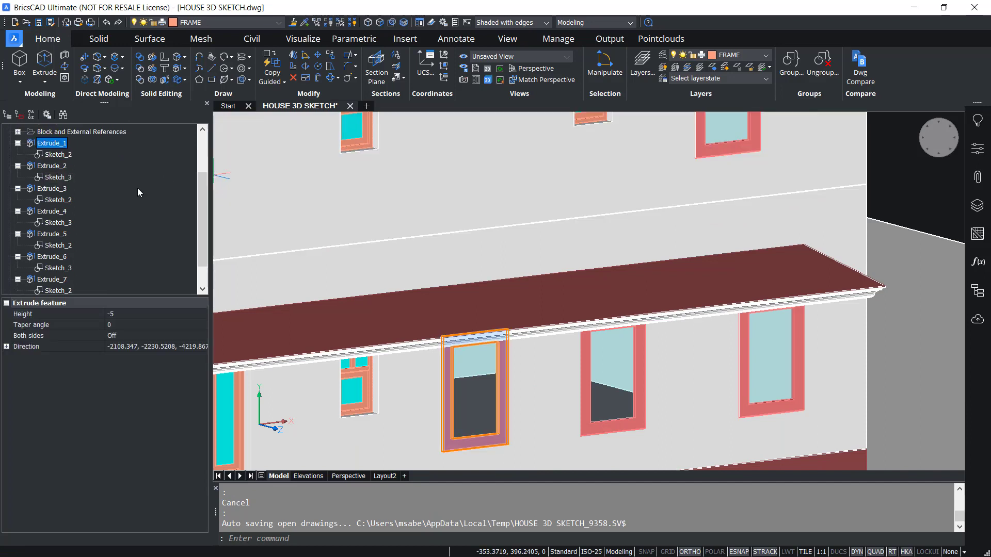
left_click(62, 157)
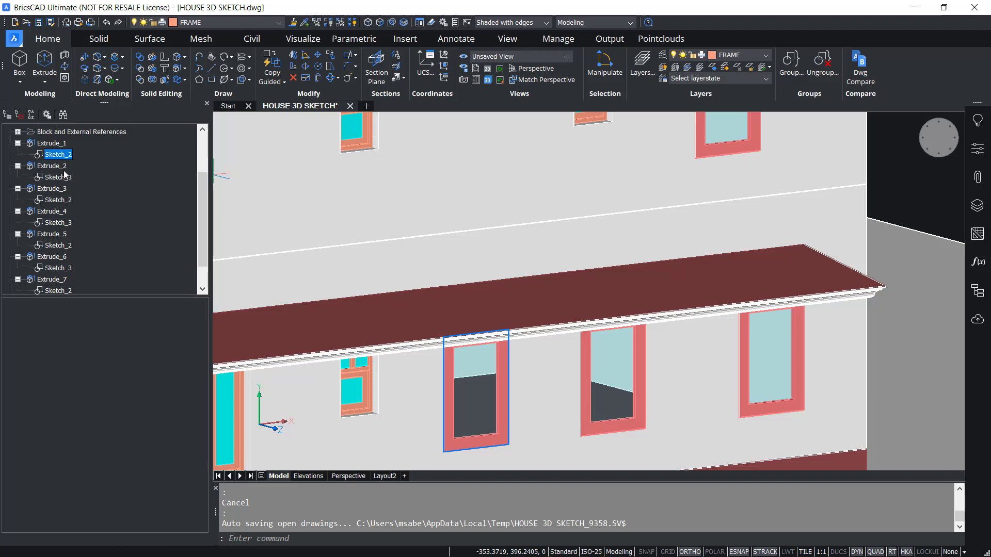
left_click(64, 169)
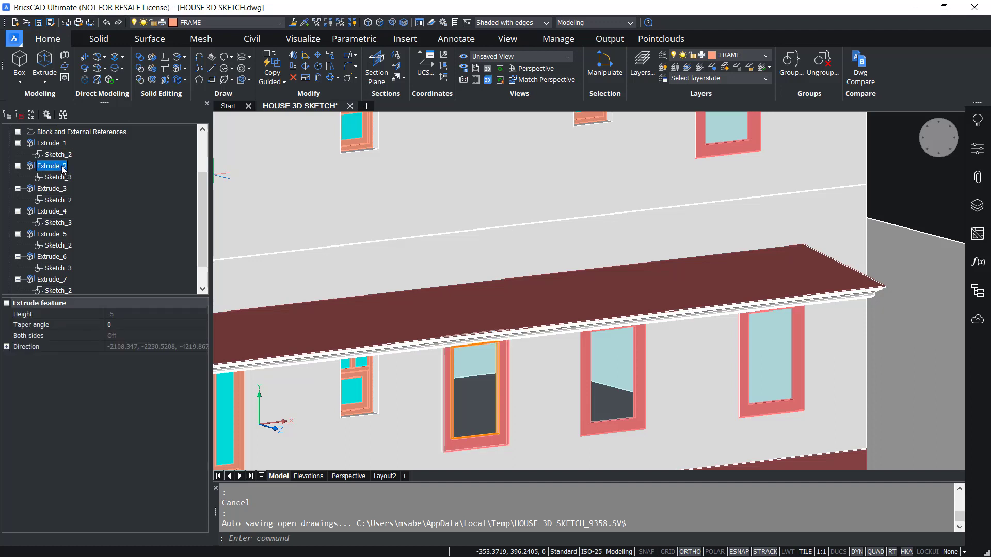
left_click(57, 178)
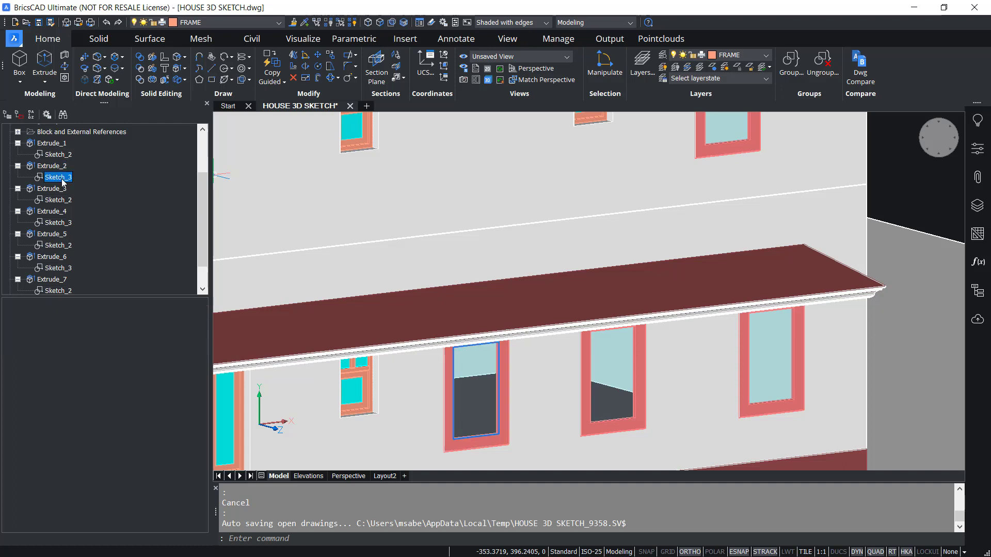
right_click(63, 181)
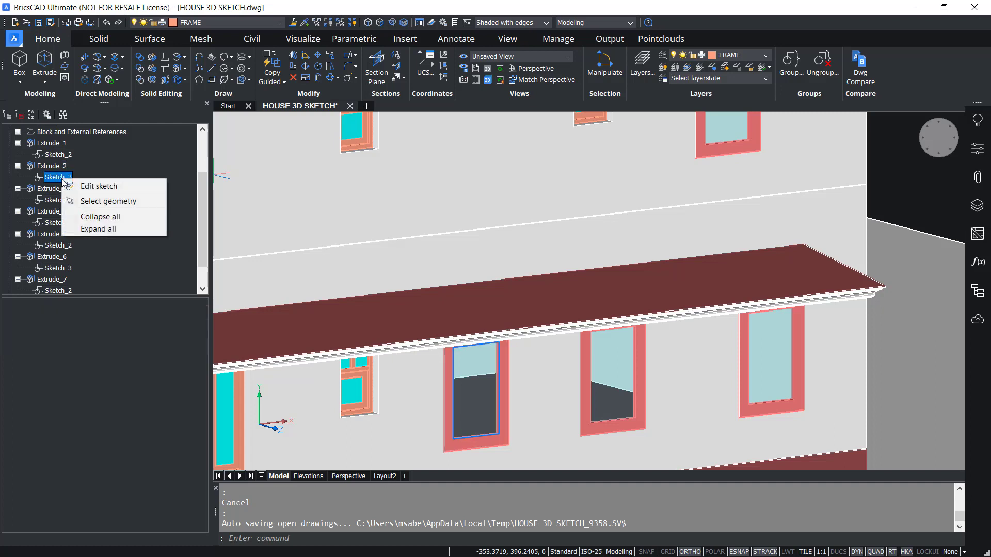
Edit Sketch_3 and offset its rectangle 12 outward.
left_click(94, 186)
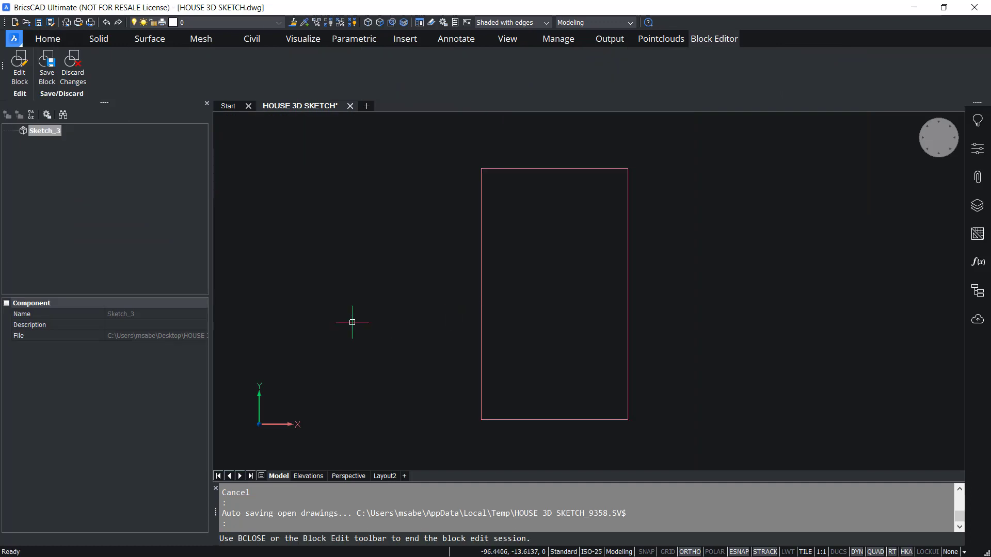
mouse_move(483, 211)
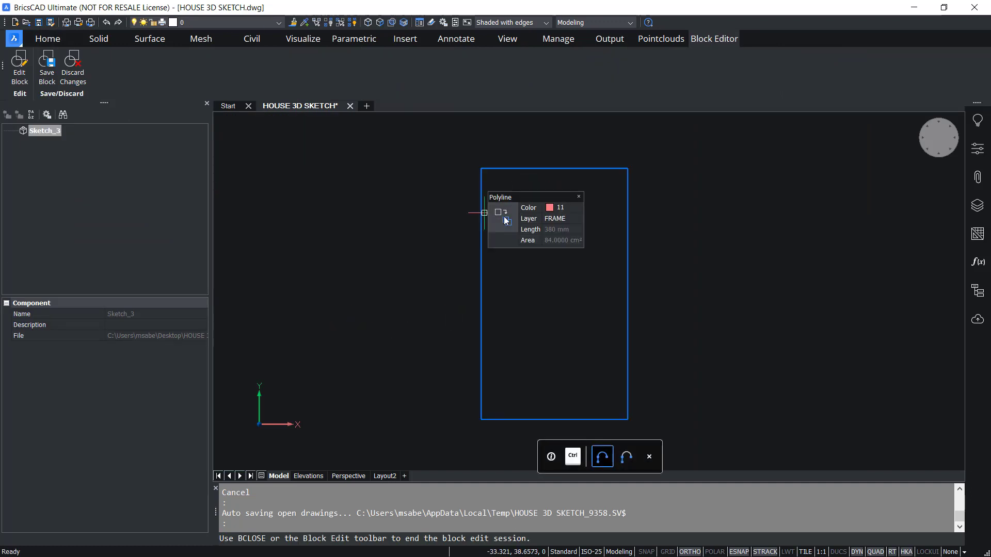
left_click(500, 216)
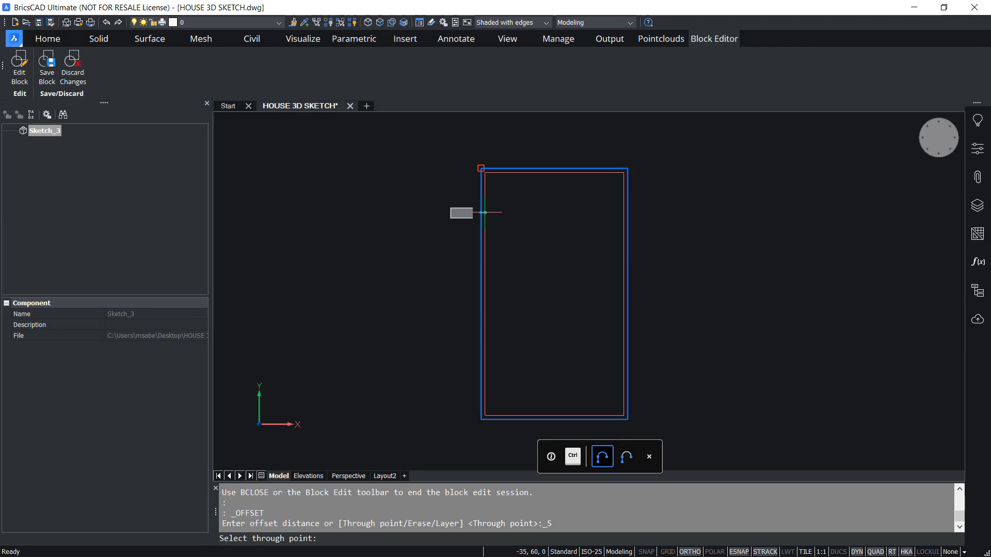
left_click(456, 223)
key("Escape")
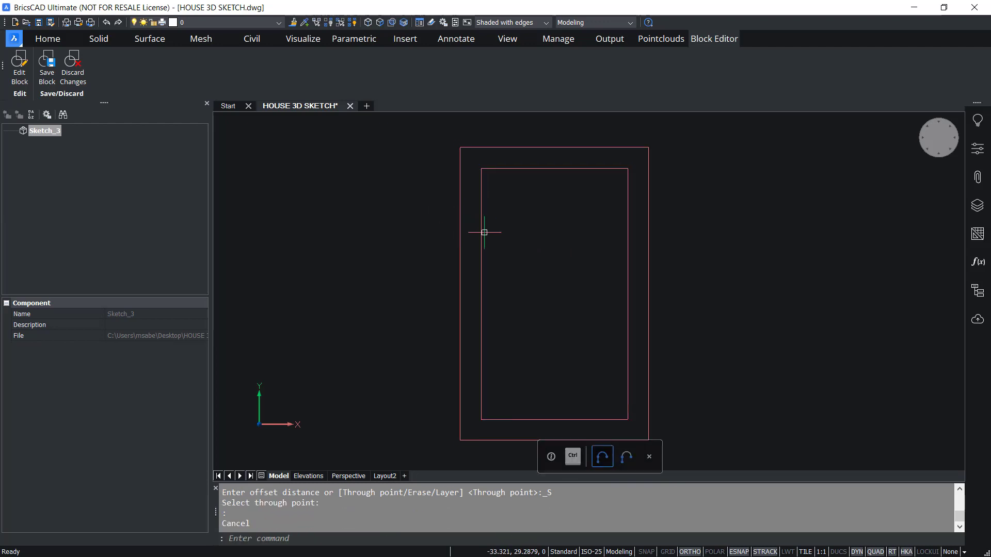
Erase the original inner rectangle and save the sketch.
left_click(482, 231)
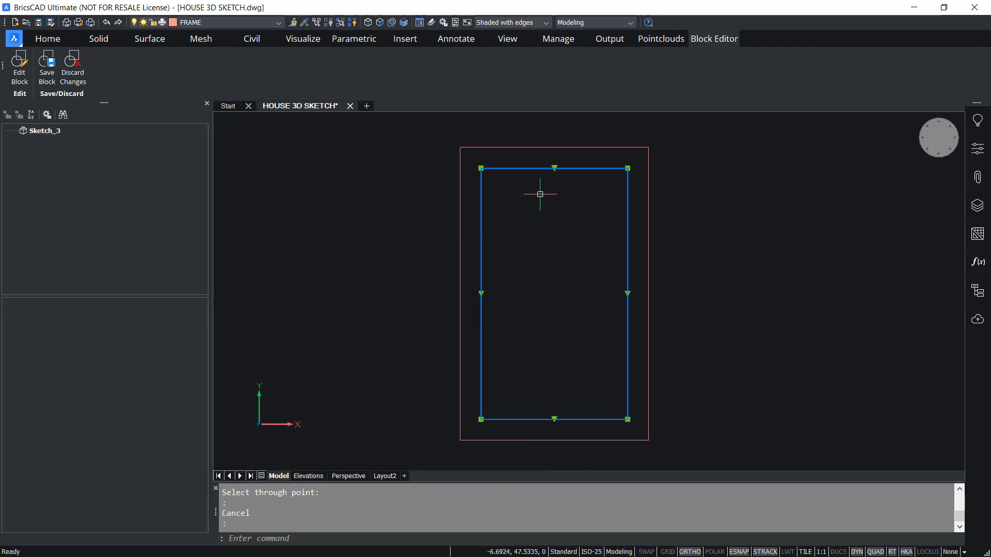
key("Delete")
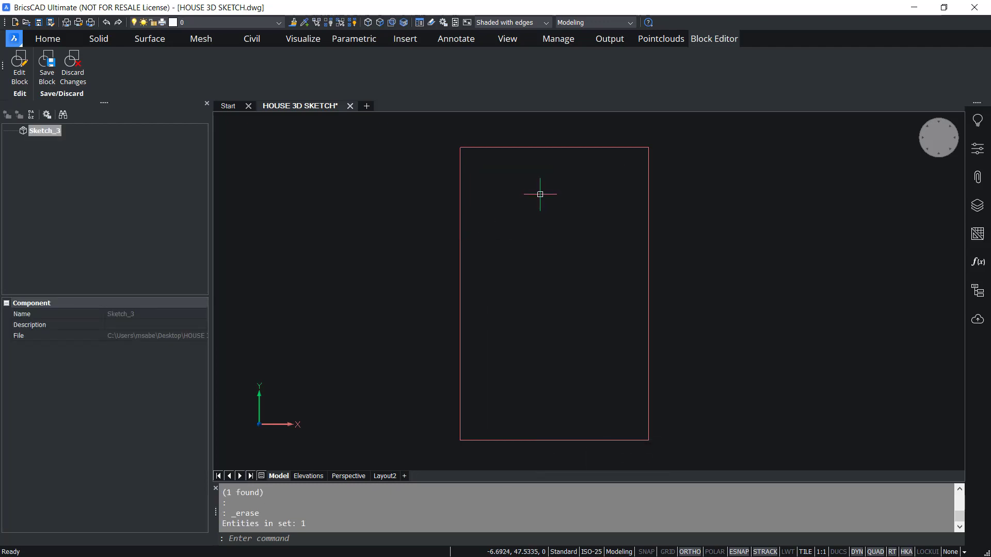
left_click(54, 73)
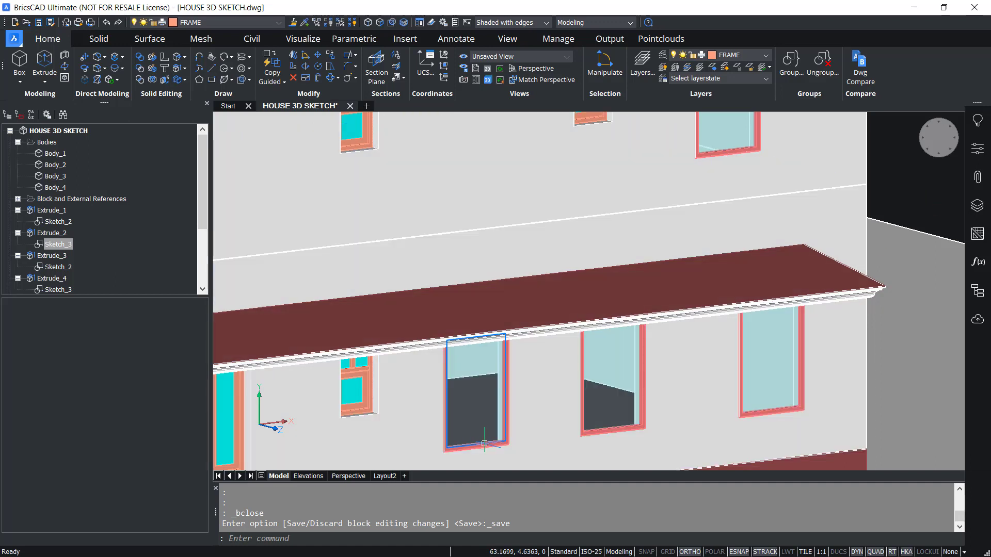
mouse_move(468, 442)
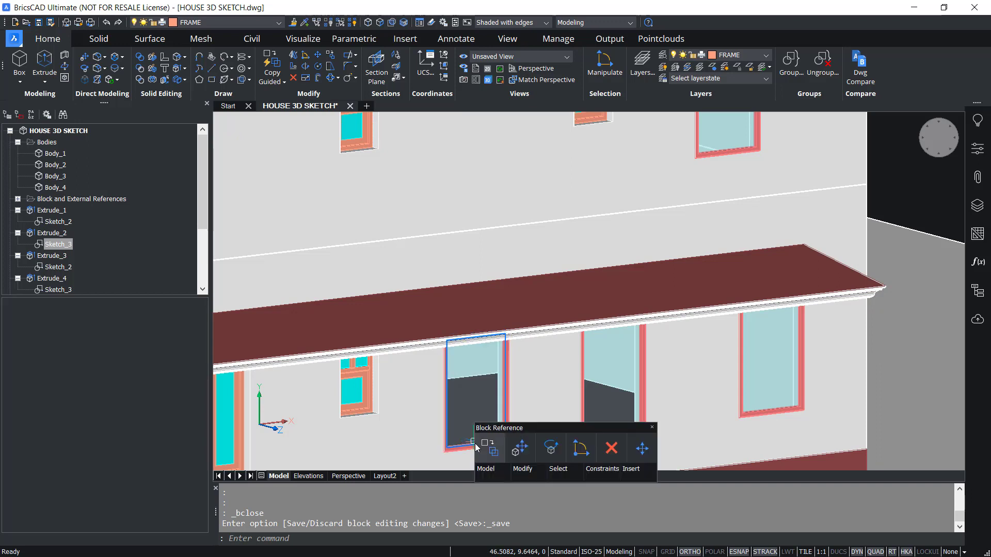
mouse_move(523, 446)
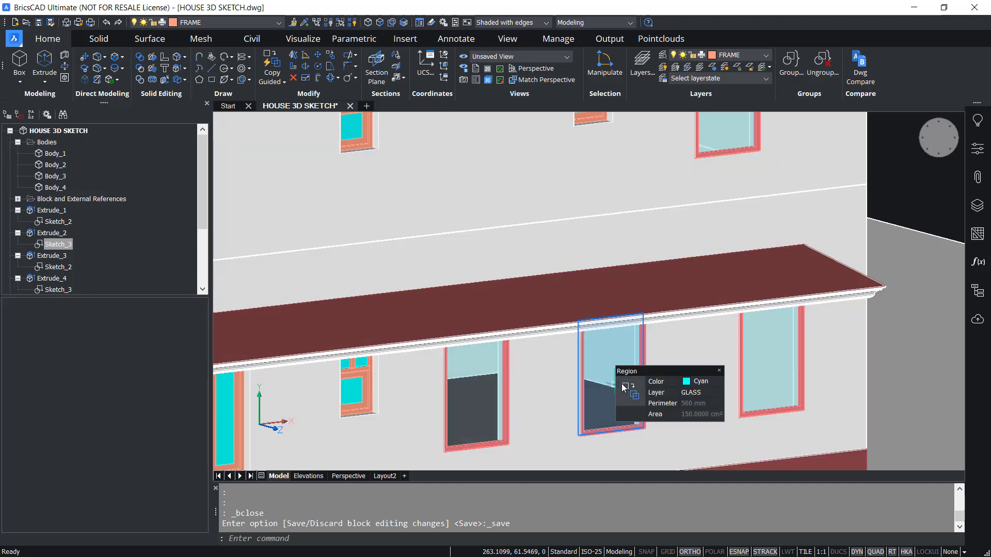
mouse_move(759, 368)
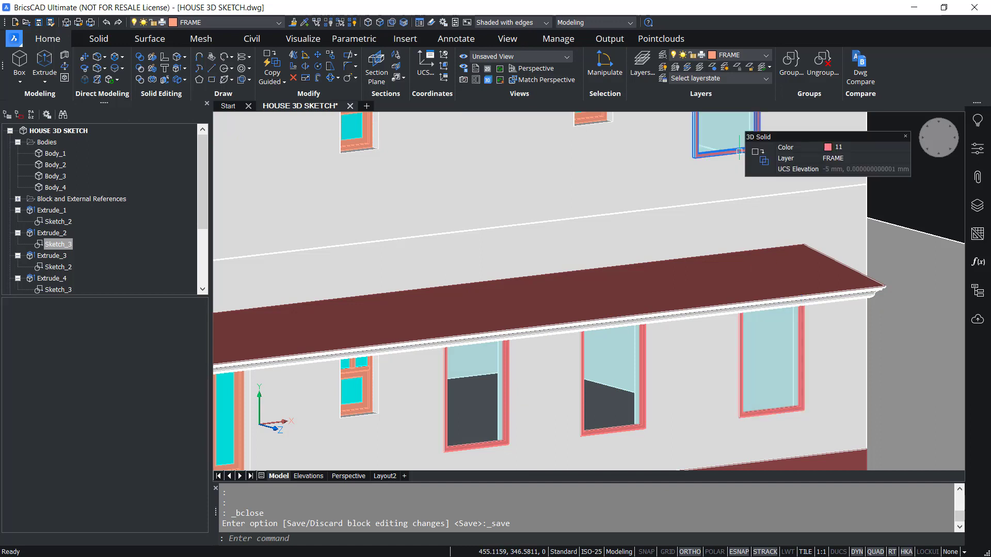
mouse_move(475, 388)
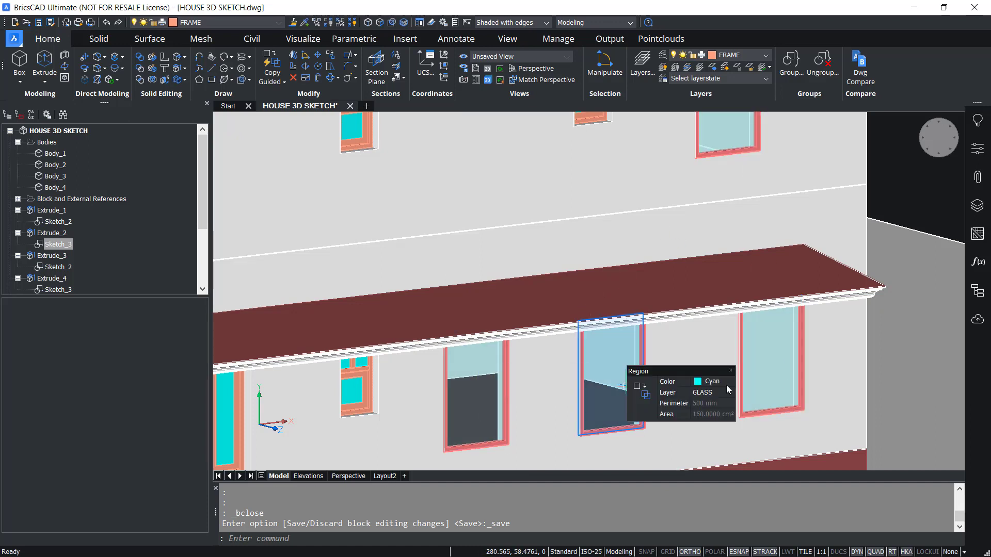
mouse_move(758, 211)
mouse_move(459, 419)
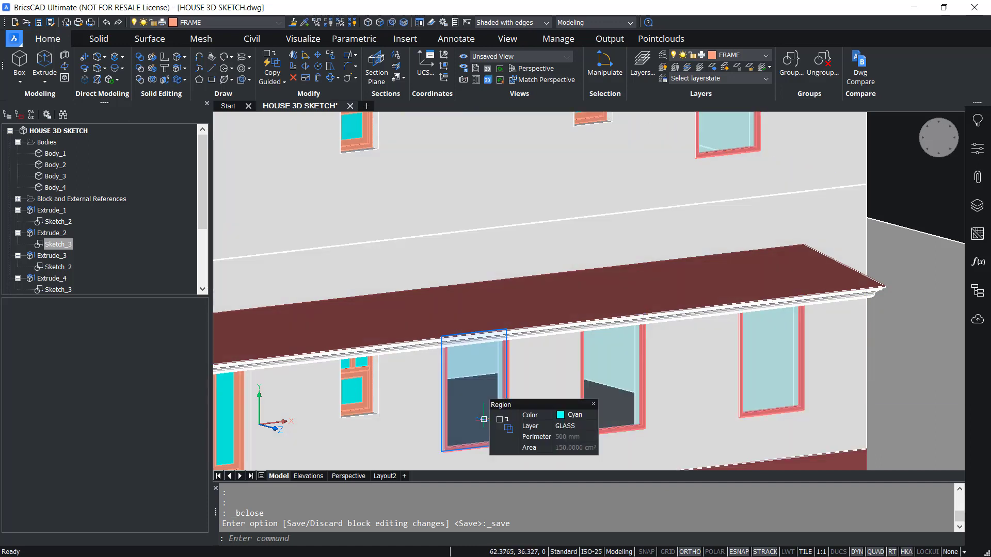